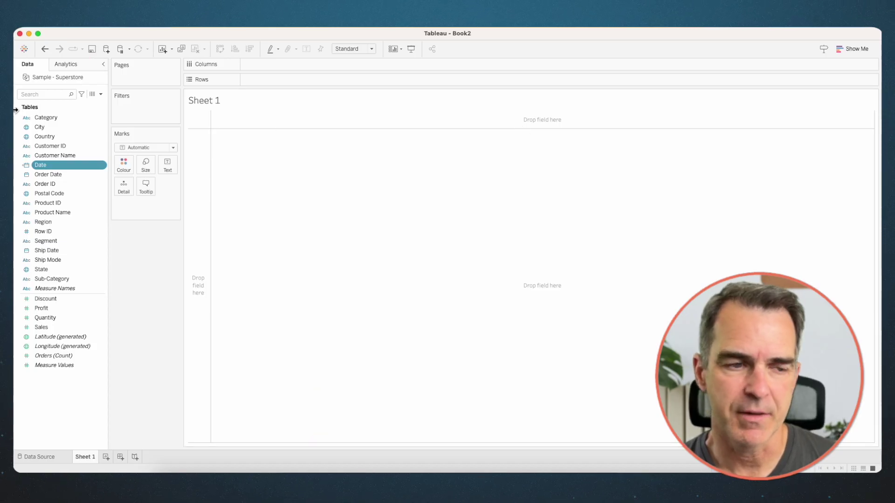
- Check the Date field's formula, then start a new calculated field named YTD
right_click(46, 166)
click(68, 216)
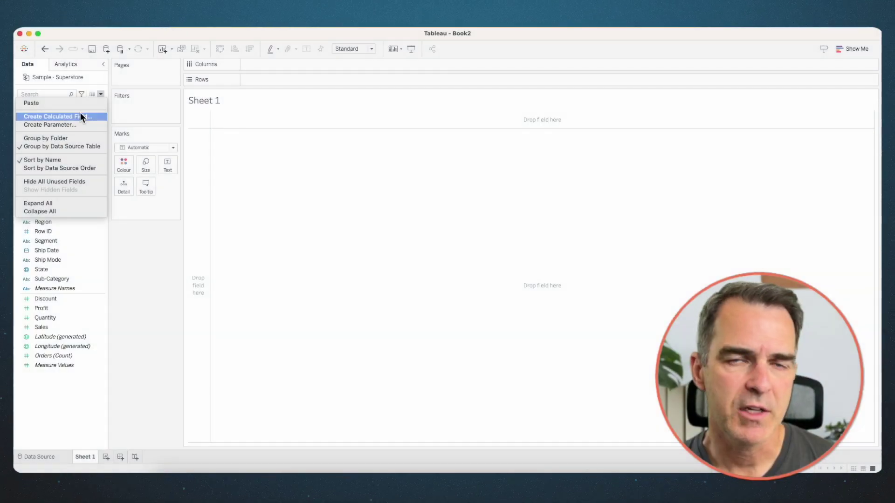
click(80, 113)
text(YTD)
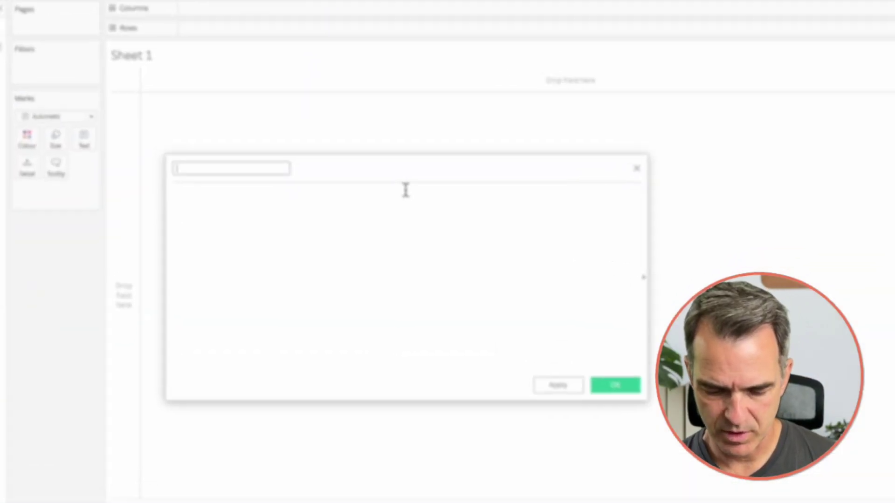
click(378, 250)
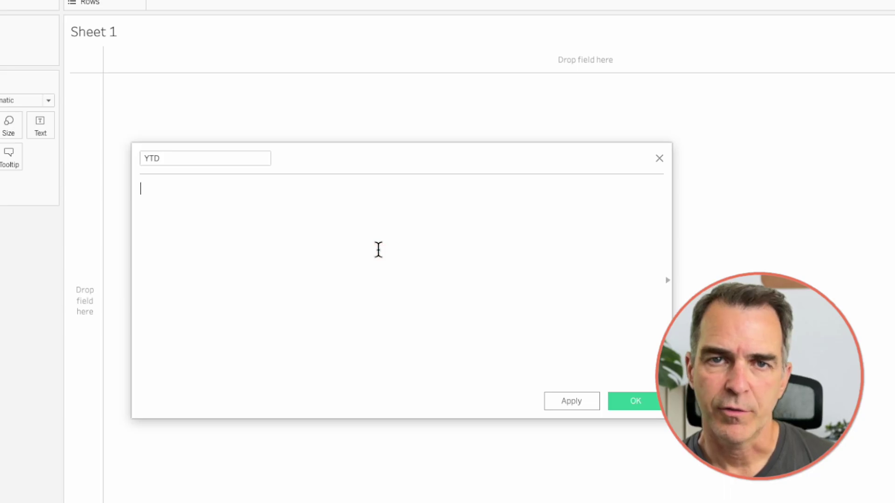
- Enter INT( YEAR([Date]) = YEAR(TODAY()) ) * [Sales] as the YTD formula and save it
text(yea)
key(Return)
text(dat)
key(Return)
text()= y)
key(Return)
text(tod)
key(Return)
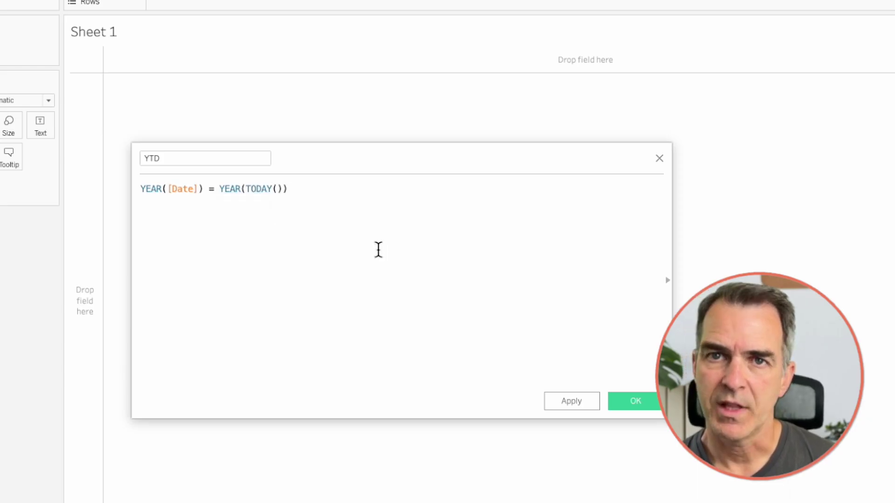
text(int)
key(Return)
key(End)
text(* sal)
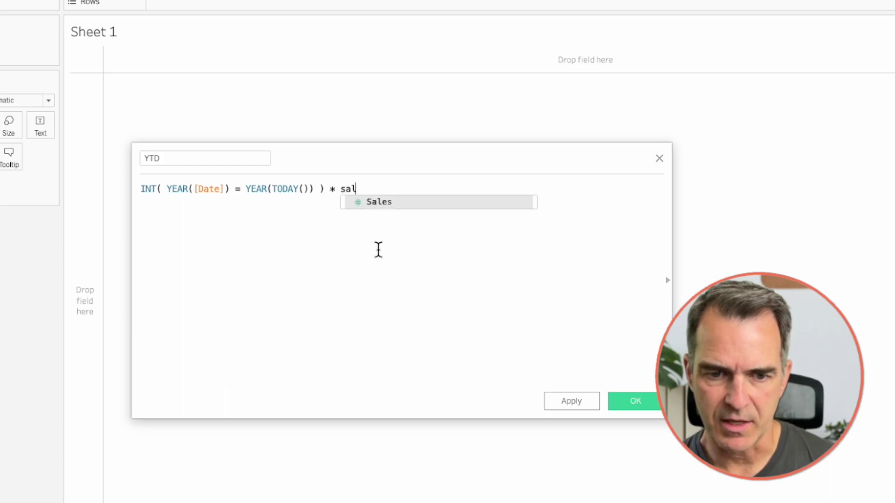
key(Return)
click(632, 399)
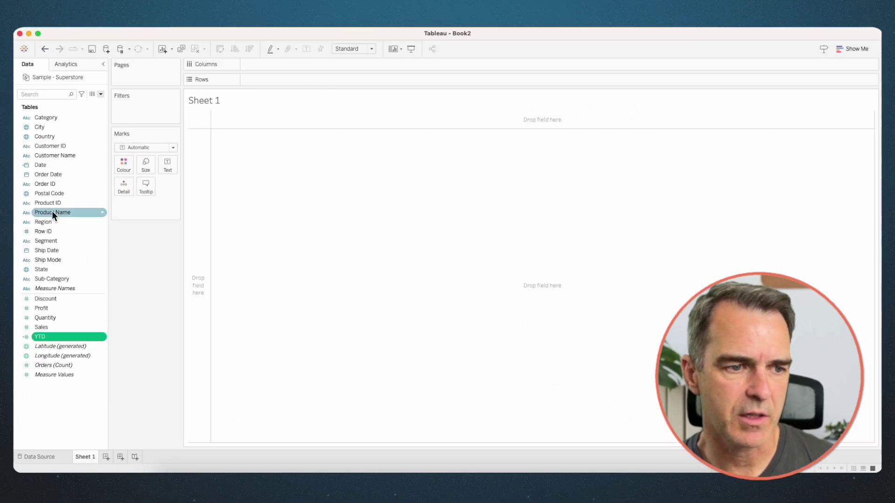
- Build a text table of discrete Date on Rows with Sales and YTD values
drag(50, 165, 201, 209)
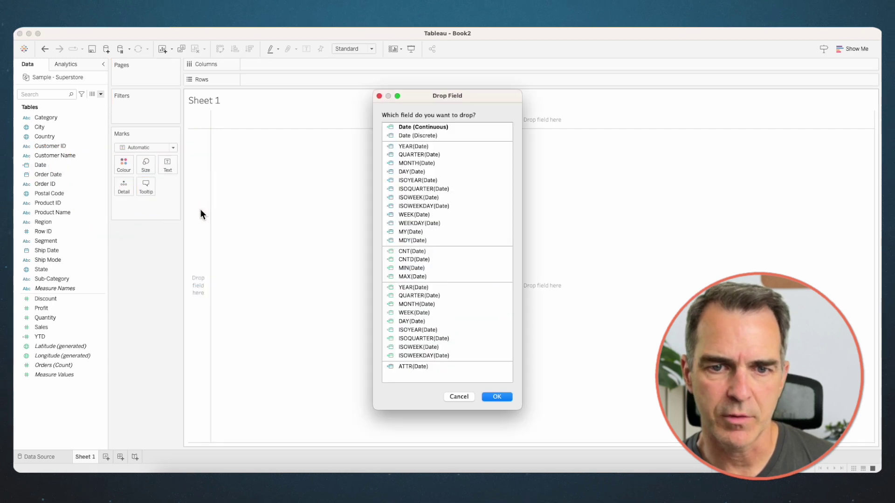
click(443, 135)
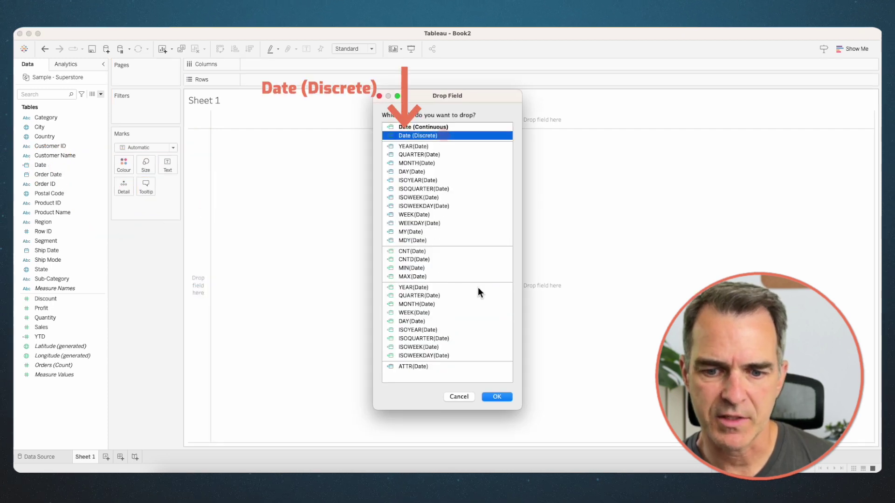
click(505, 395)
drag(41, 327, 243, 259)
drag(285, 124, 287, 385)
scroll(264, 292, up, 6)
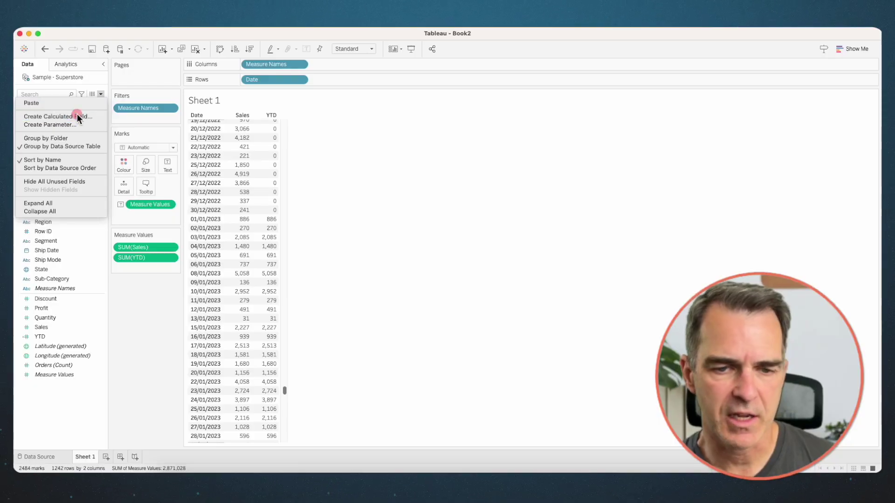
- Start a QTD calculated field beginning DATETRUNC('quarter',[Date]) =
click(77, 114)
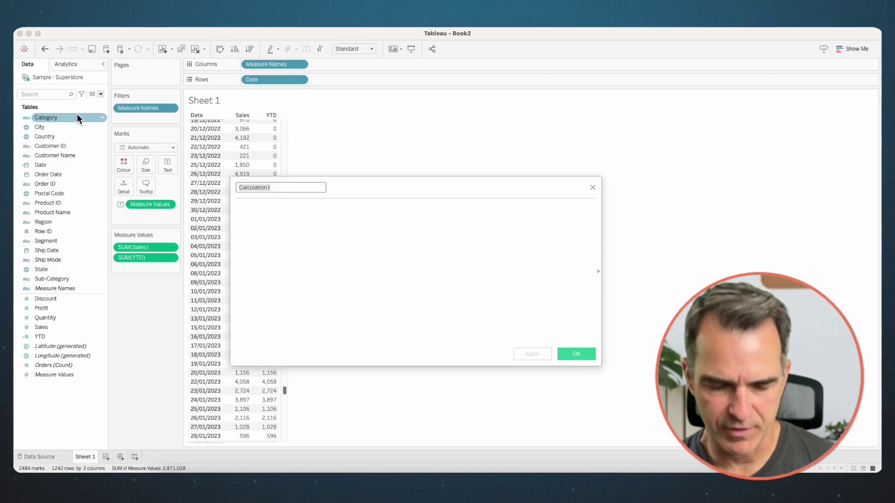
text(QTD)
click(307, 242)
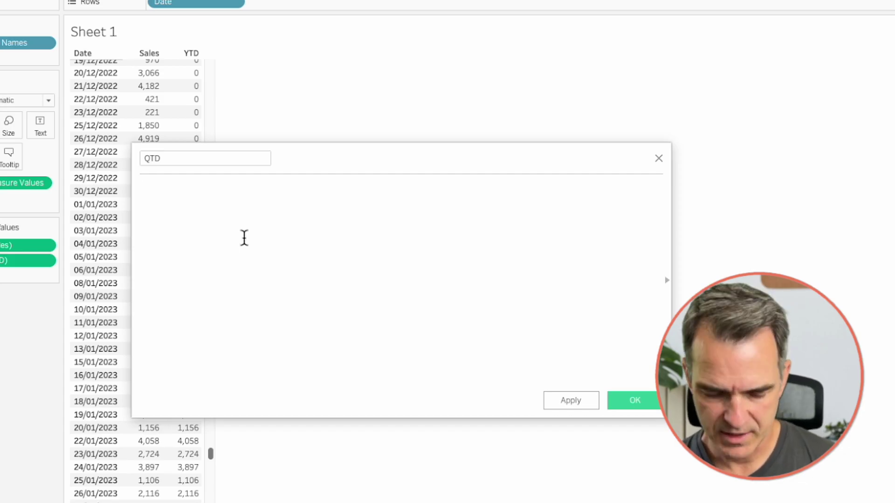
text(date)
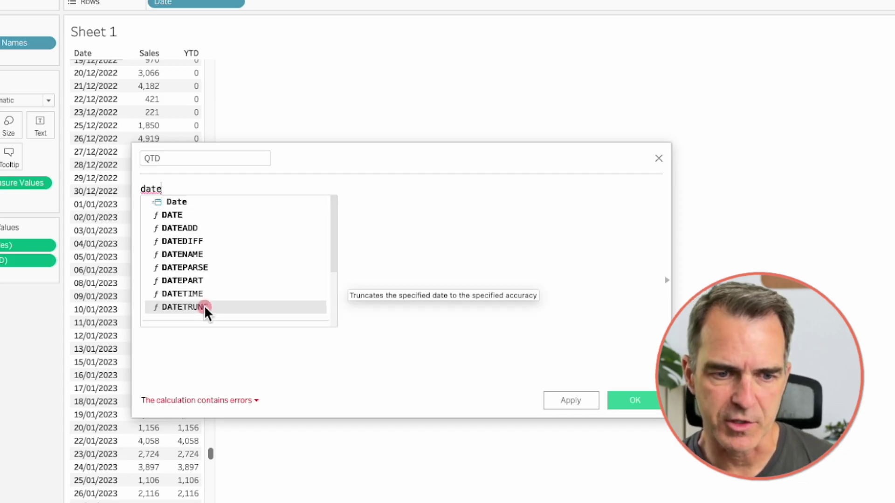
double_click(206, 307)
text(')
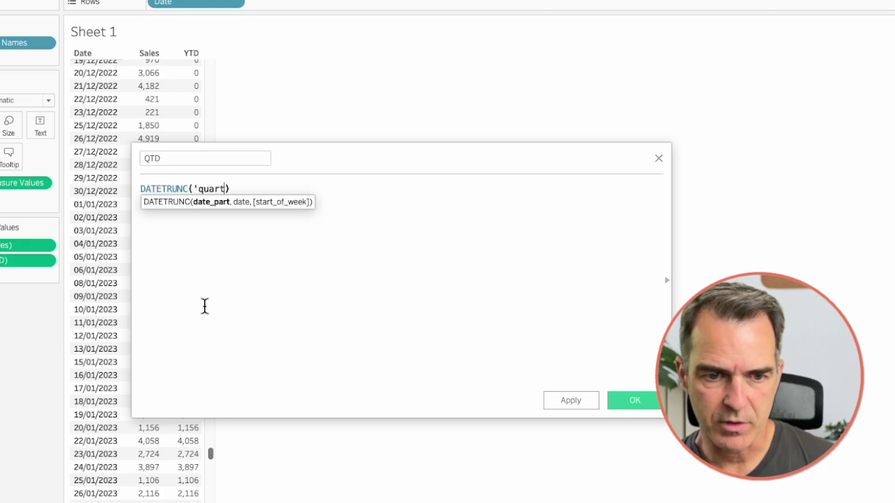
text(quarter',date)
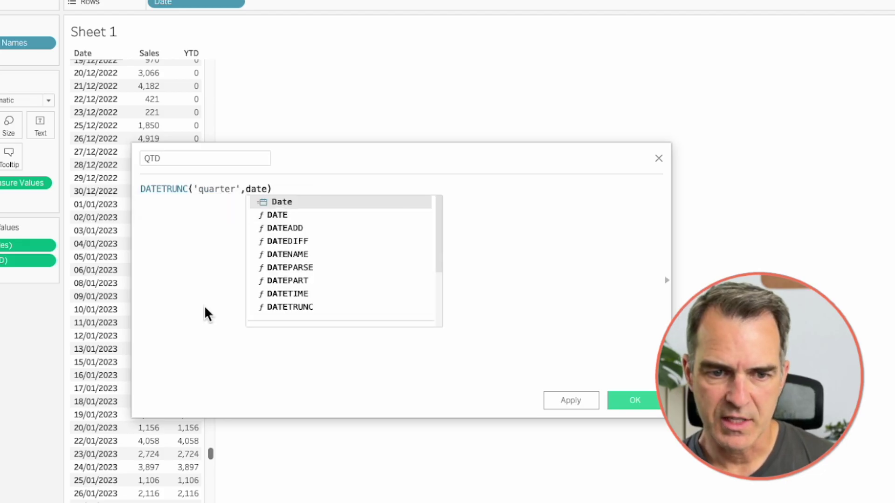
key(Return)
key(Right)
text(= )
text(date)
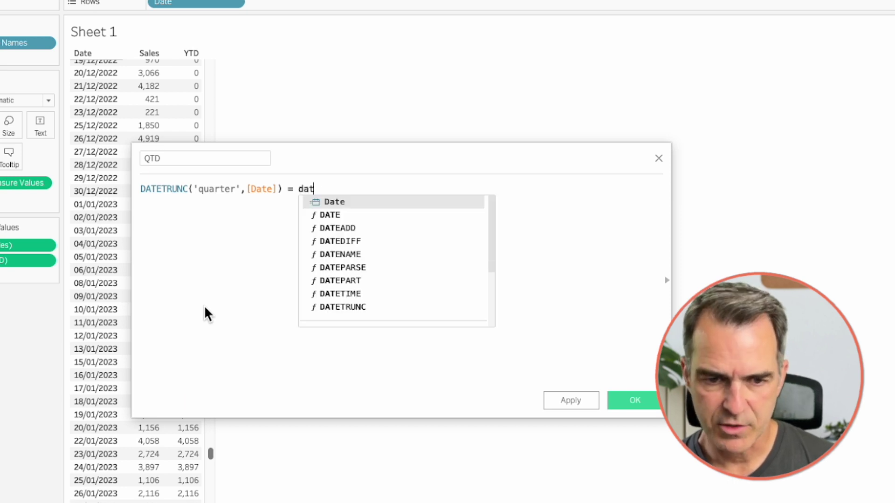
- Complete QTD as INT(...= DATETRUNC('quarter',TODAY())) * [Sales] and add it to the table
click(343, 307)
text('quarter',to)
key(Return)
key(End)
text())
key(Home)
text(INT()
key(End)
text(* sa)
key(Return)
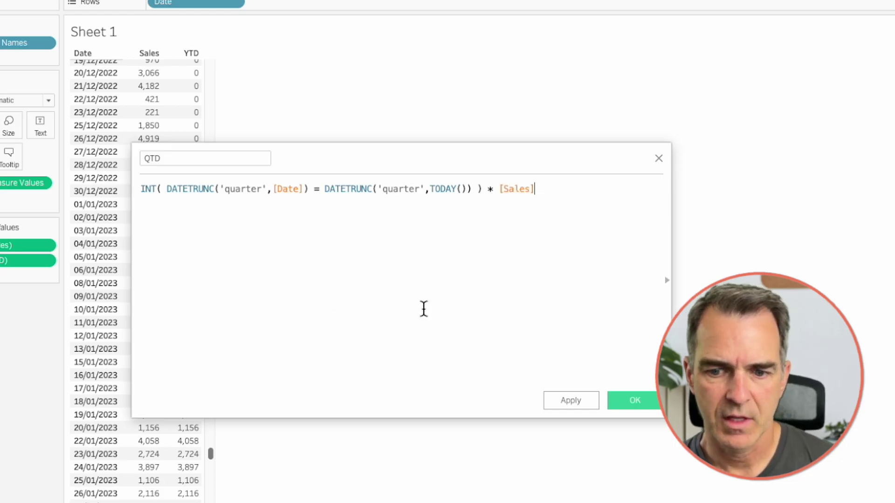
click(632, 401)
drag(40, 318, 149, 269)
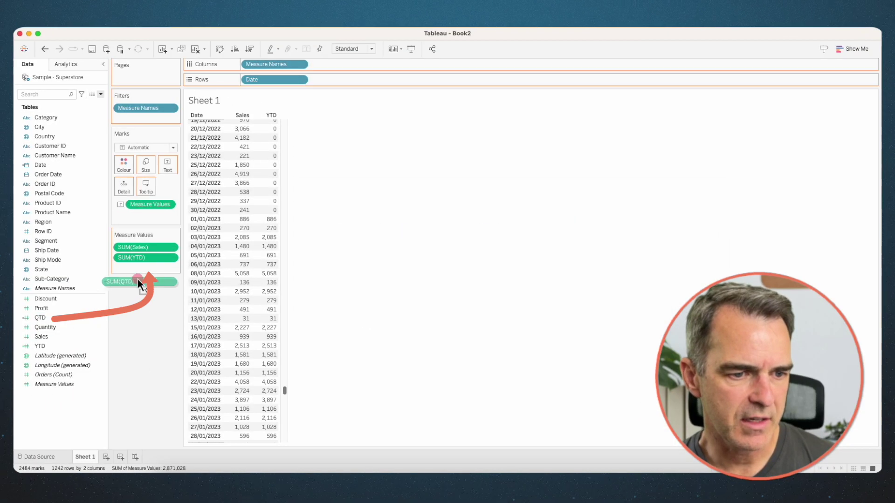
drag(312, 390, 311, 433)
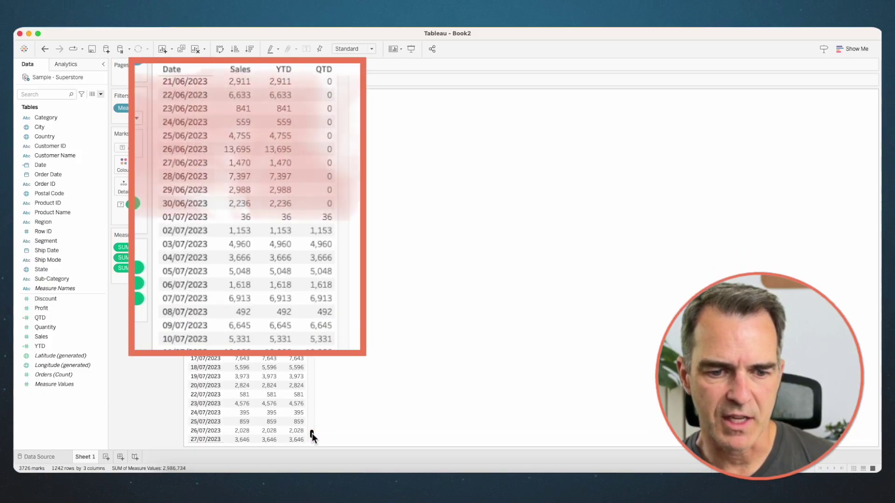
- Duplicate the QTD field and open the copy for editing
click(52, 318)
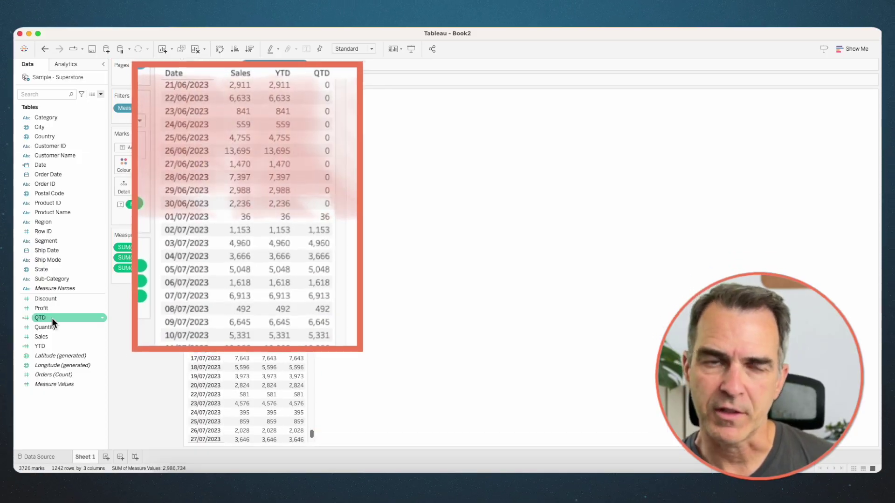
right_click(52, 318)
click(81, 174)
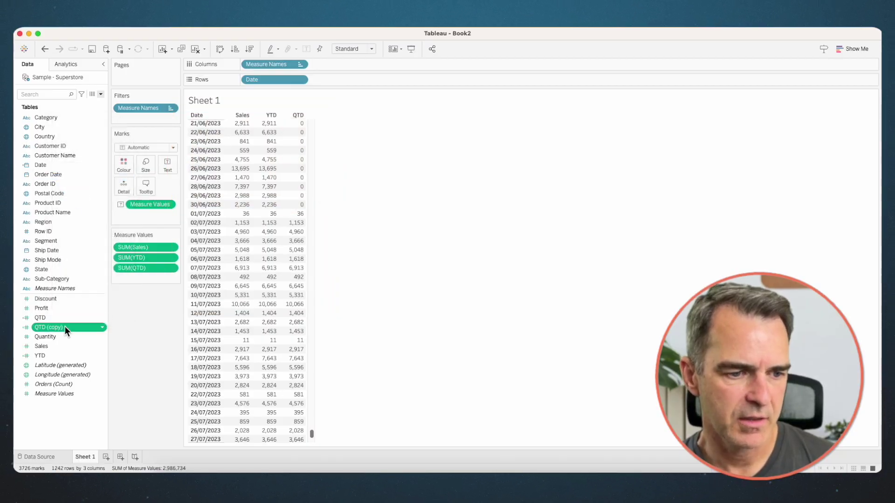
right_click(65, 326)
click(89, 177)
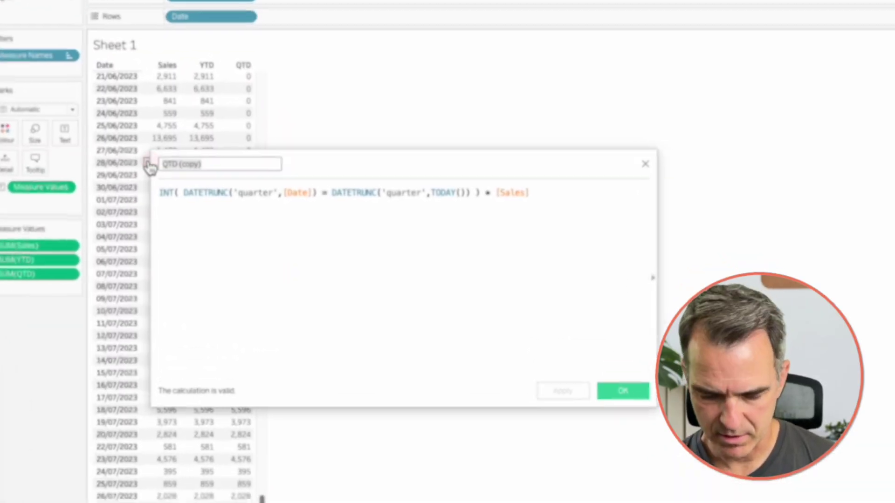
- Rename the copy MTD, change both date parts to 'month', and add it to the table
text(MTD)
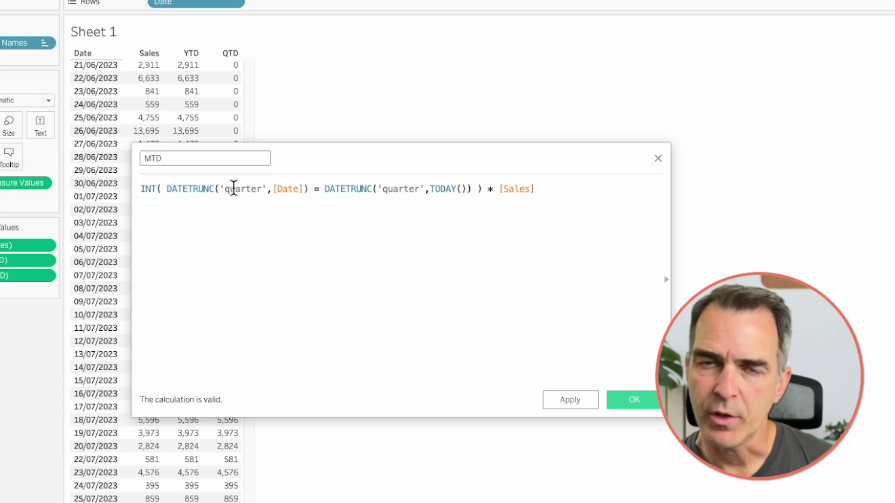
click(248, 189)
text(month)
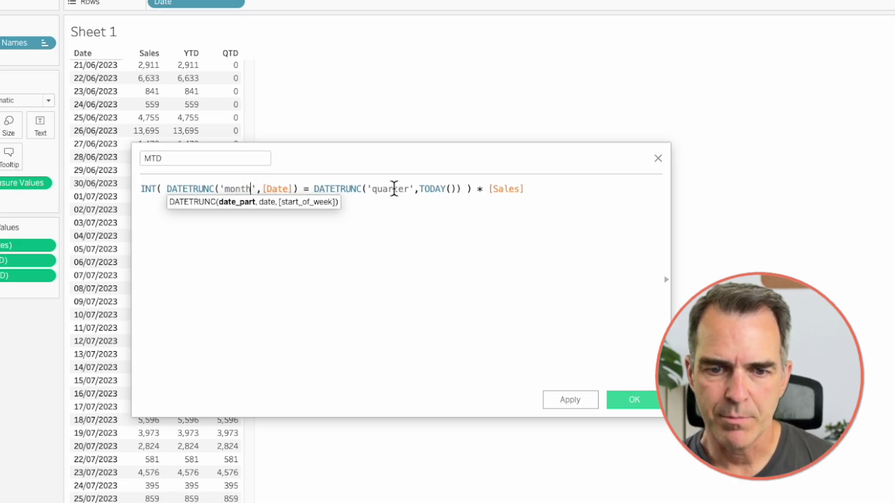
double_click(394, 189)
text(month)
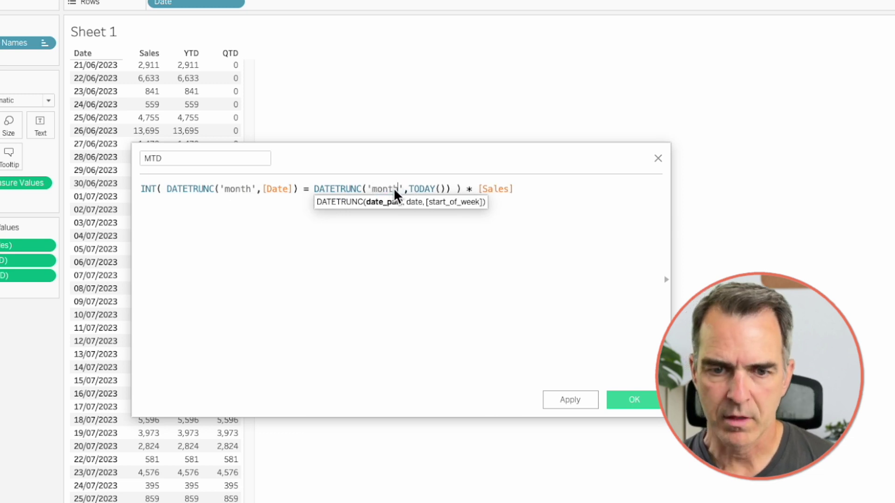
click(616, 394)
drag(40, 308, 152, 278)
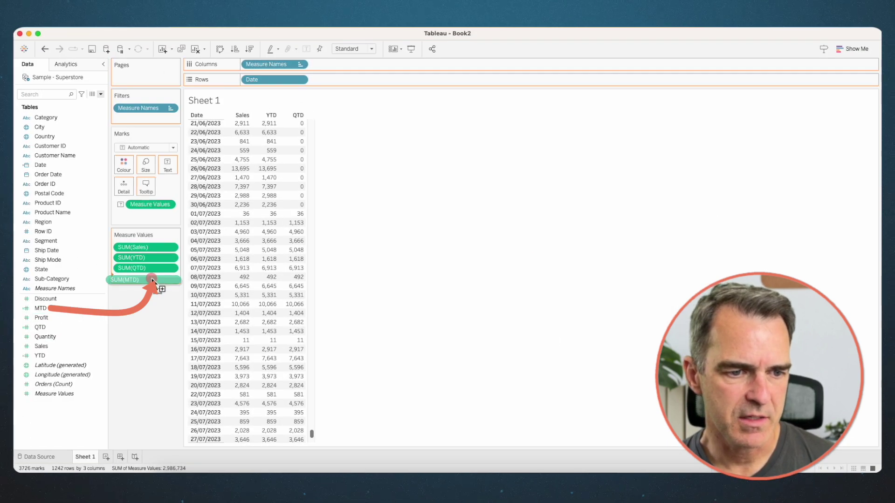
scroll(313, 337, down, 3)
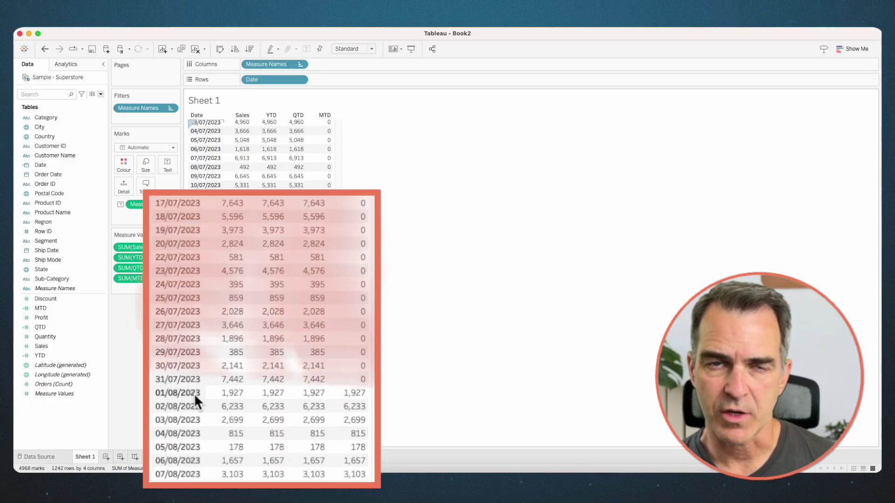
click(43, 309)
- Duplicate the MTD field and open the copy for editing
right_click(45, 310)
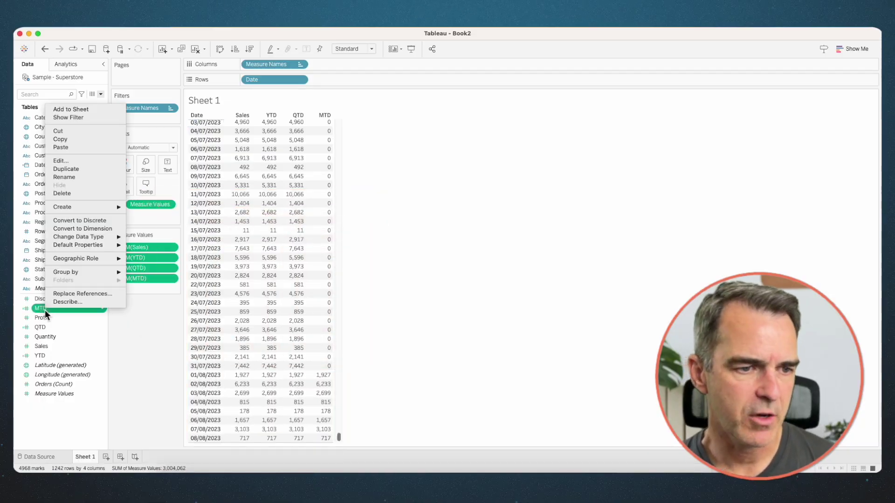
click(54, 172)
right_click(56, 319)
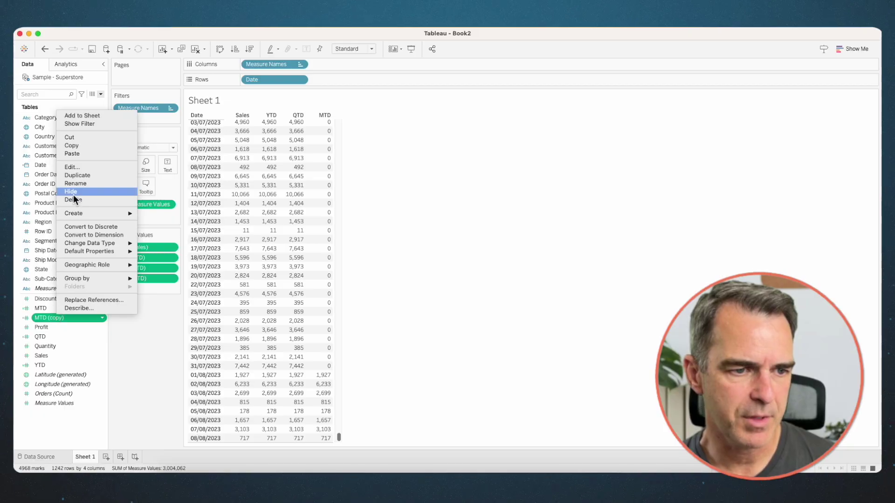
click(74, 168)
- Rename the copy WTD, change both 'month' parts to 'week', and add it to the table
triple_click(281, 187)
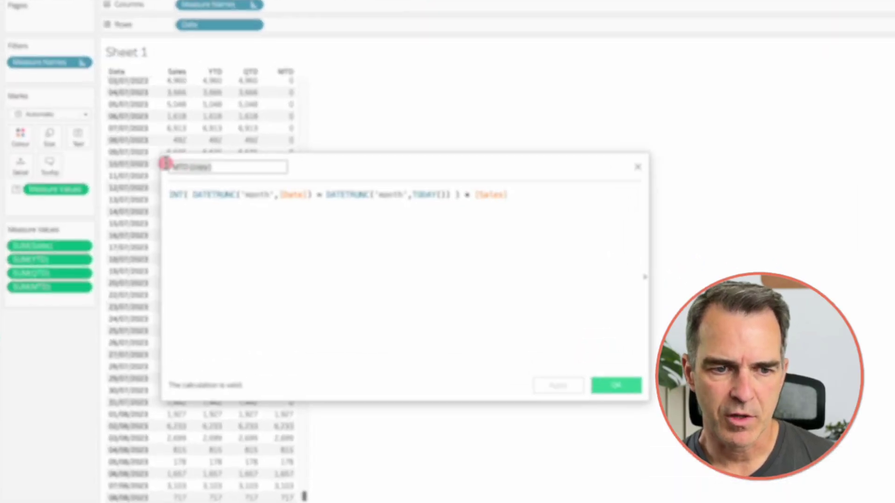
text(WTD)
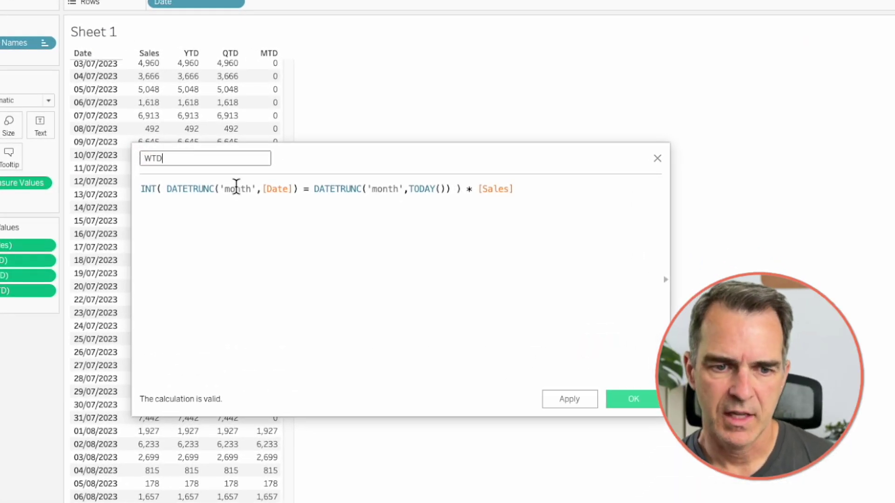
double_click(237, 188)
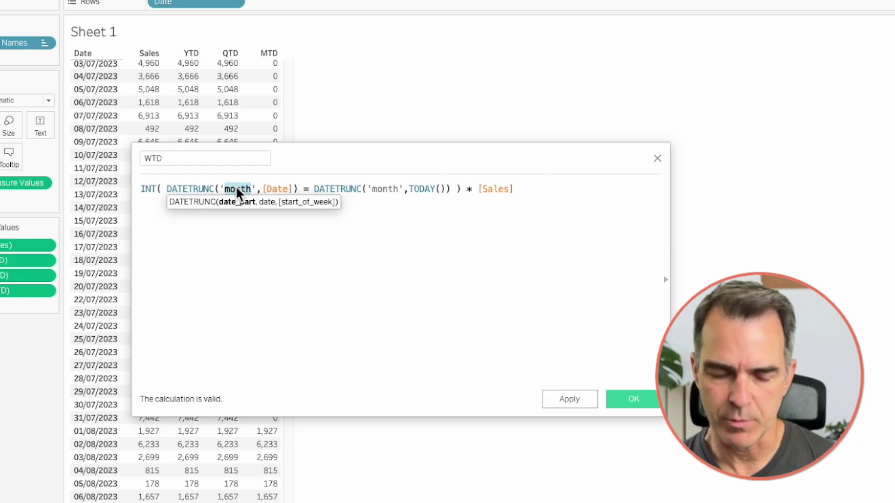
text(week)
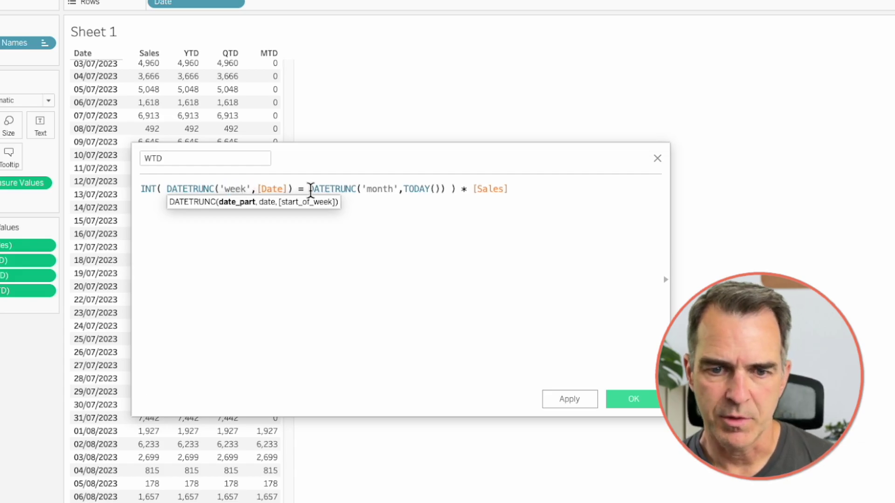
double_click(376, 189)
text(week)
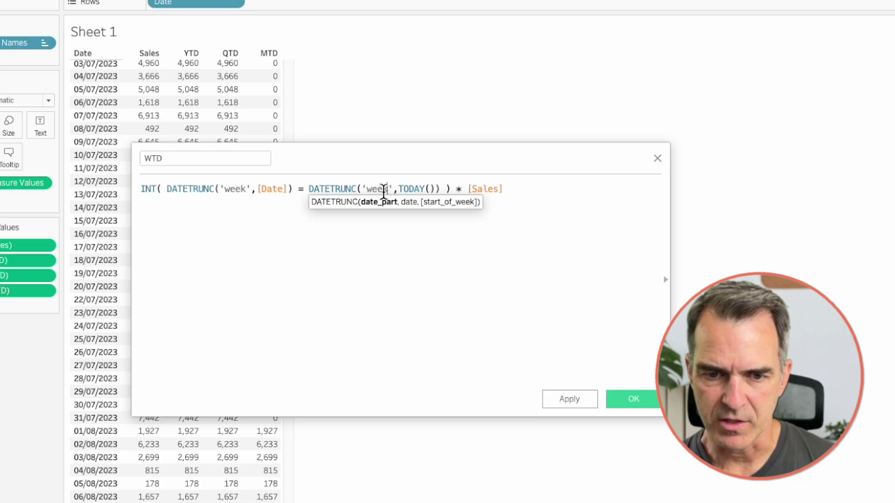
click(627, 399)
drag(40, 356, 143, 287)
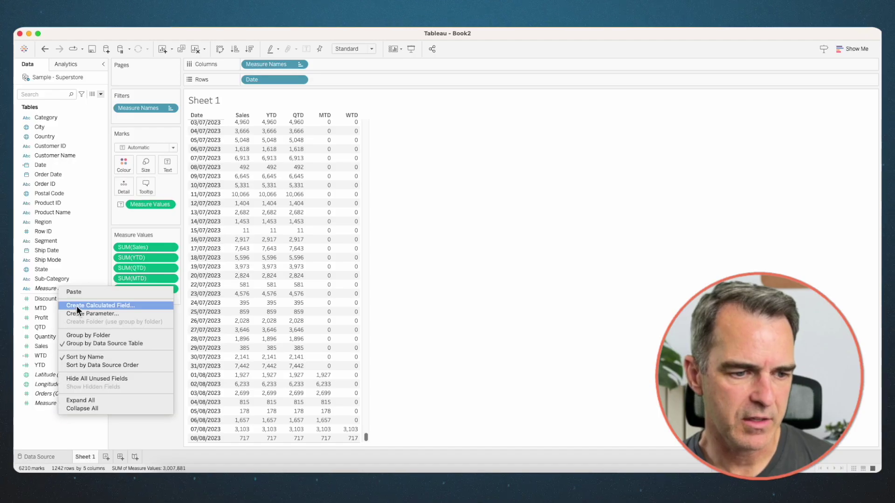
- Create a TODAY calculated field starting with the comparison [Date] = TODAY()
click(77, 306)
text(TODAY)
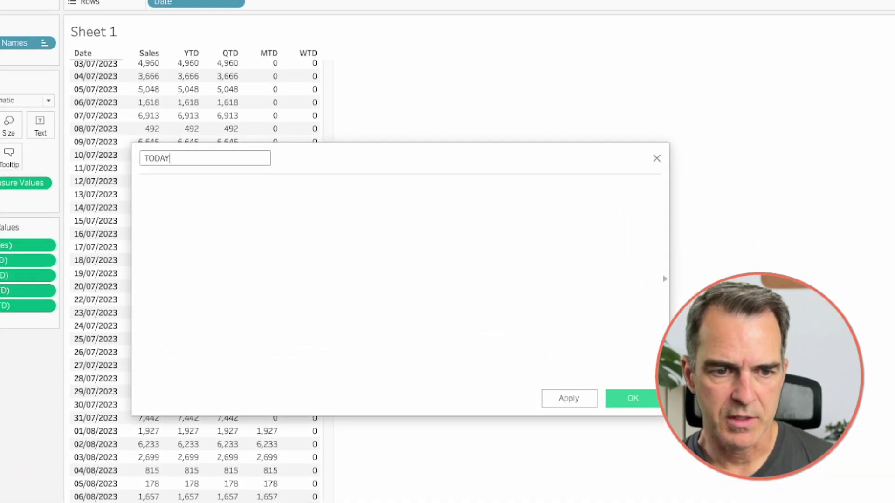
click(262, 265)
text(date)
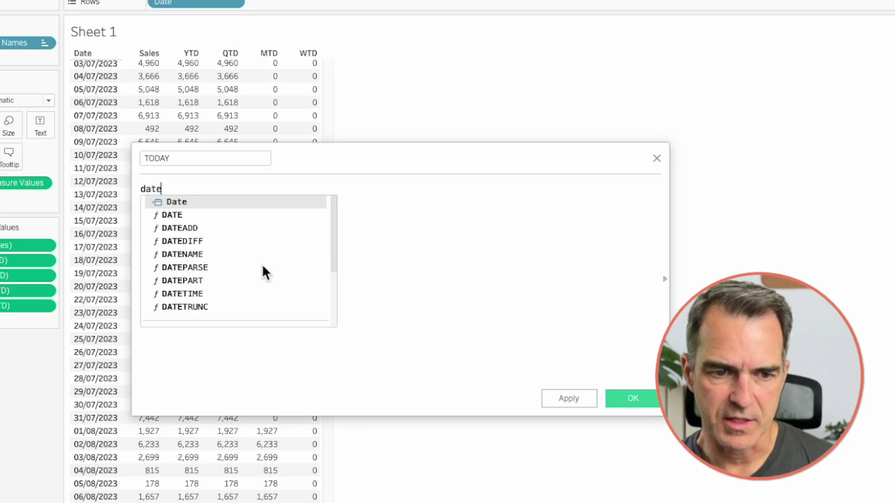
key(Return)
text(= tod)
key(Return)
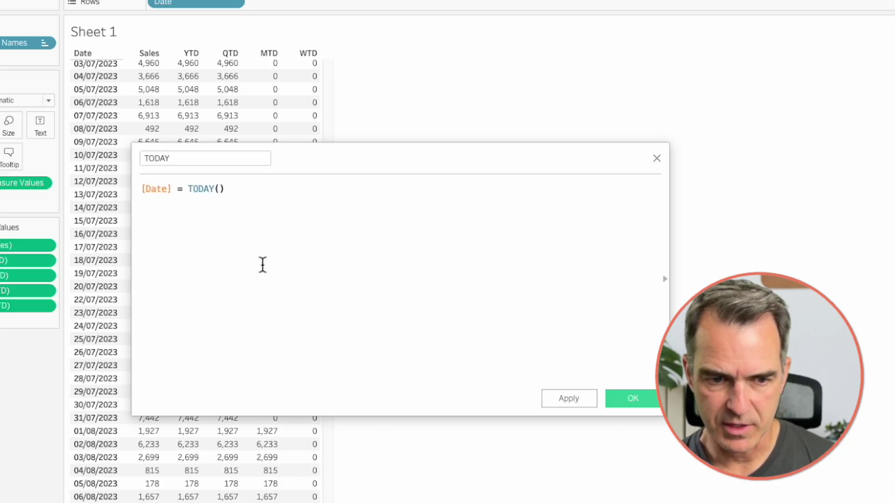
- Finish the formula as INT([Date] = TODAY()) * [Sales], save, and add TODAY to Measure Values
text(int)
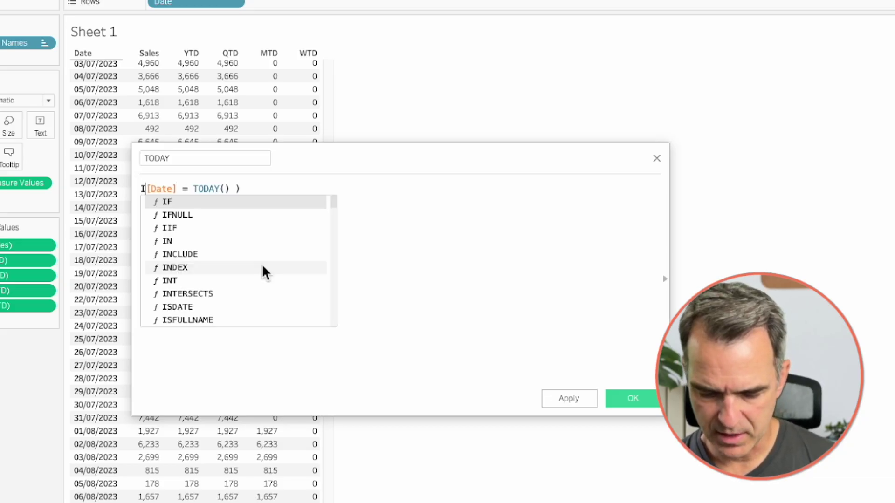
key(Return)
key(End)
text(* sa)
key(Return)
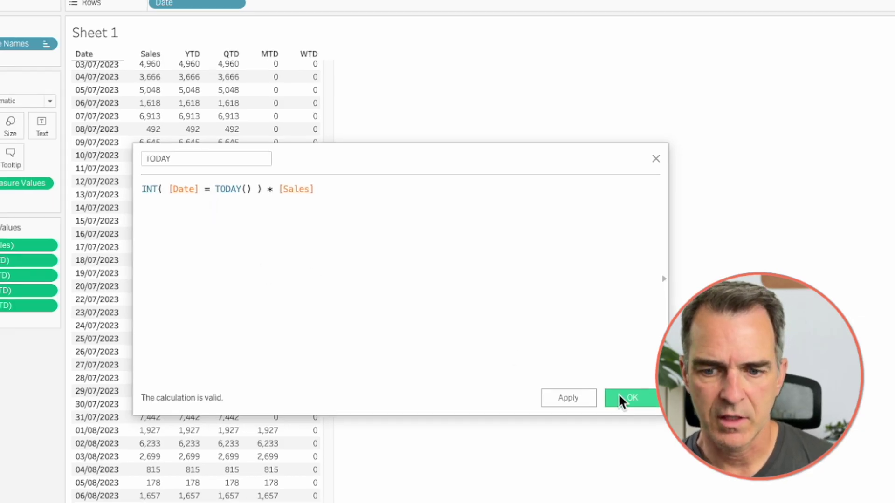
click(620, 397)
drag(42, 358, 149, 300)
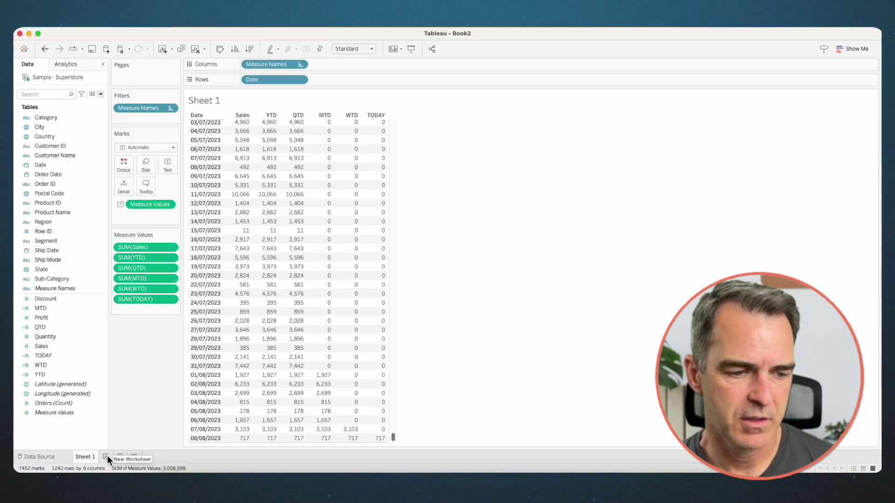
- On Sheet 2, show YTD, QTD, MTD, WTD and TODAY totals as text, in that order
click(107, 456)
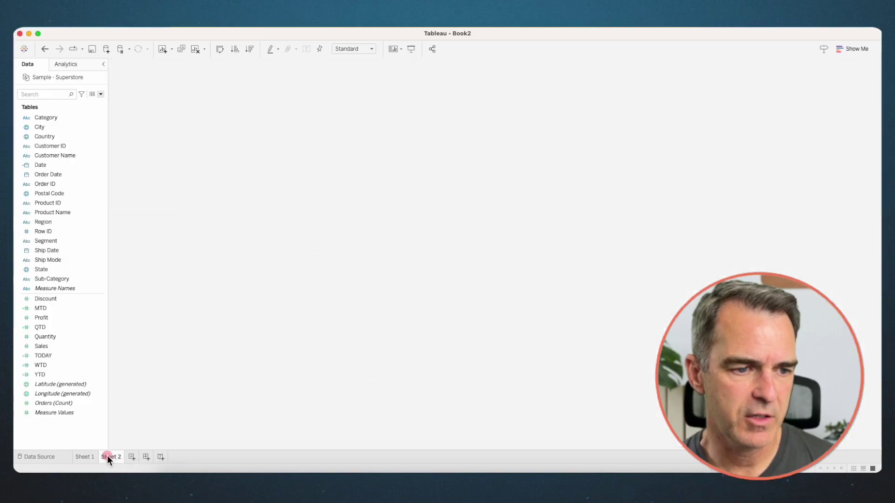
drag(40, 375, 165, 167)
drag(40, 327, 206, 119)
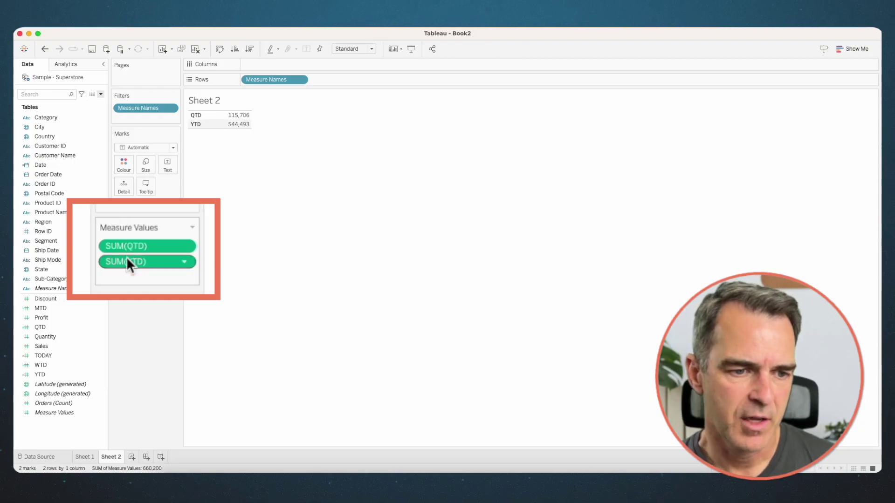
drag(130, 244, 135, 265)
drag(65, 307, 155, 268)
drag(41, 365, 140, 275)
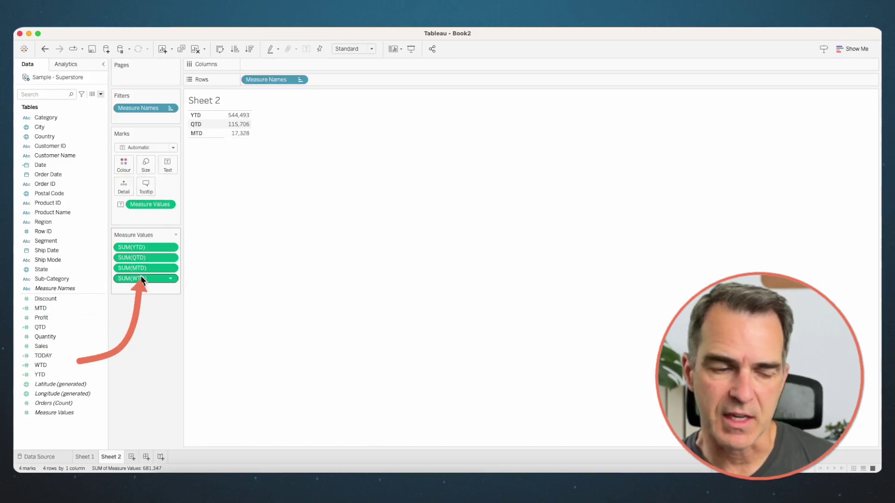
drag(53, 356, 126, 298)
drag(135, 288, 136, 289)
- Move Measure Names to Columns and add it to Text as labels
drag(275, 80, 277, 66)
click(63, 288)
drag(63, 288, 168, 167)
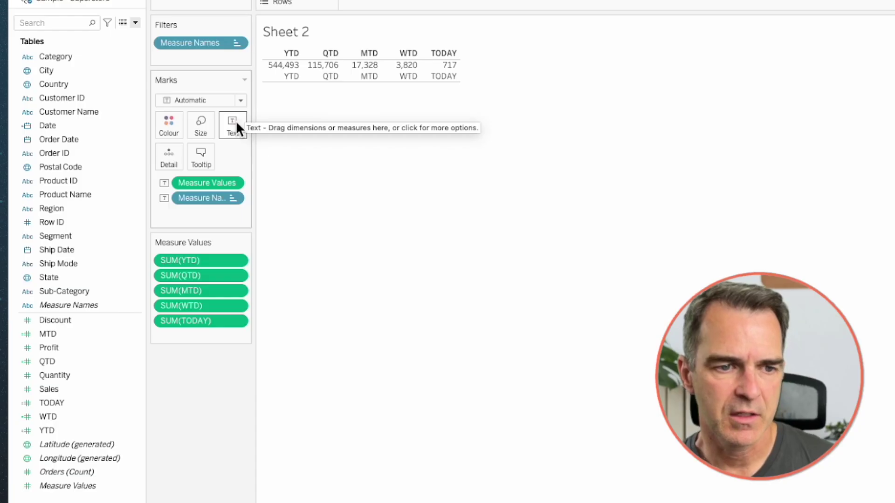
- Edit the label to put Measure Values at size 28 above Measure Names at size 12
click(236, 124)
click(350, 155)
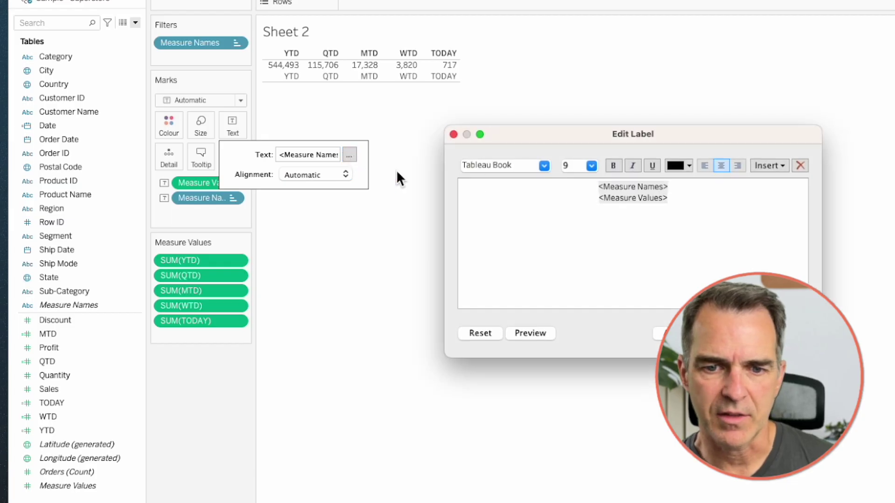
triple_click(731, 185)
key(super+c)
key(BackSpace)
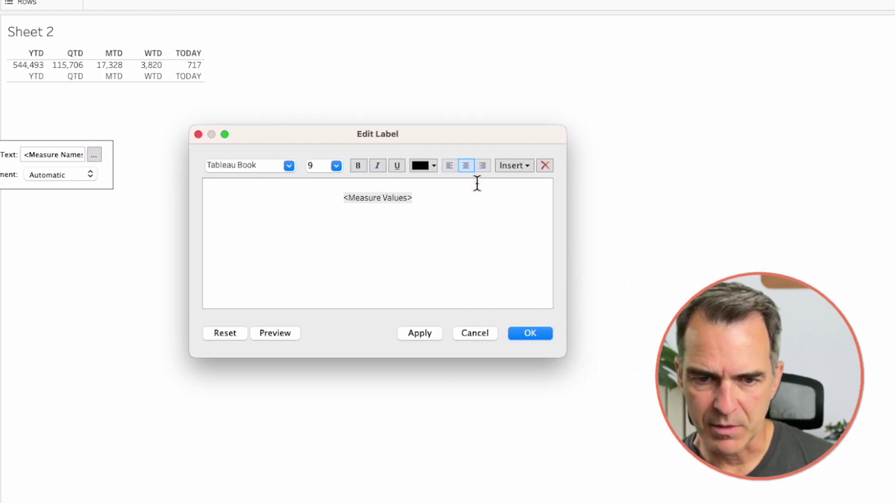
key(BackSpace)
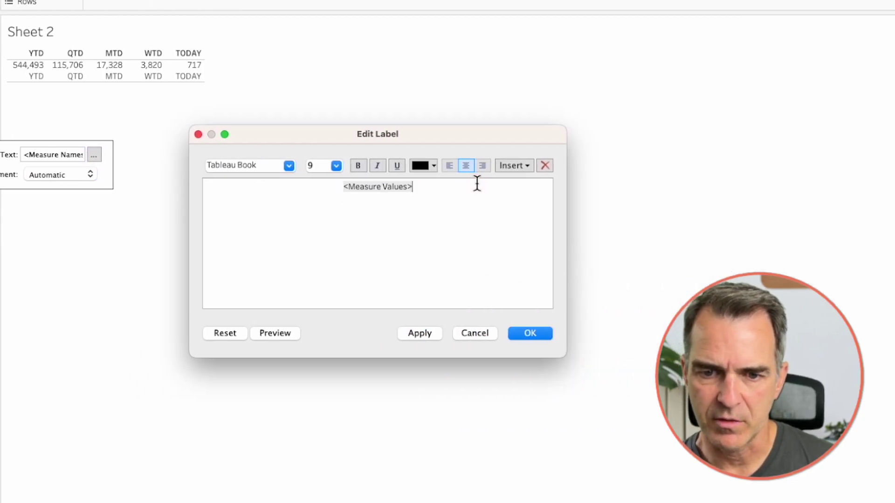
key(super+v)
double_click(368, 185)
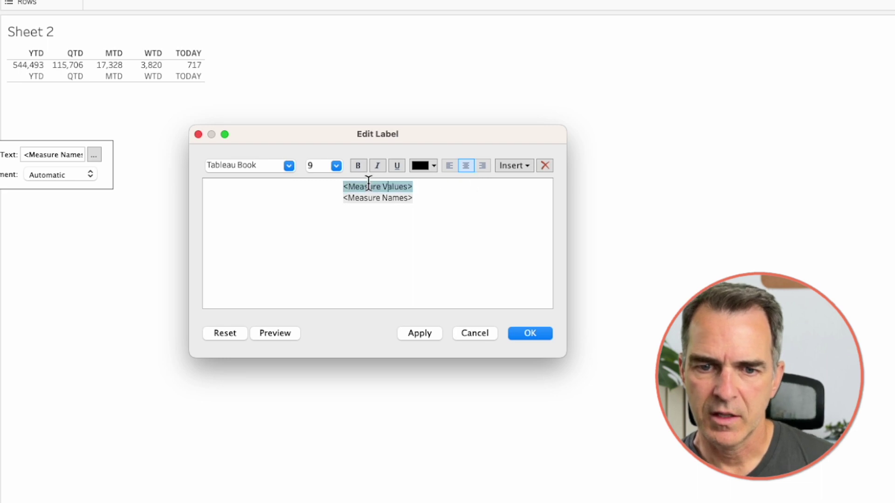
click(336, 166)
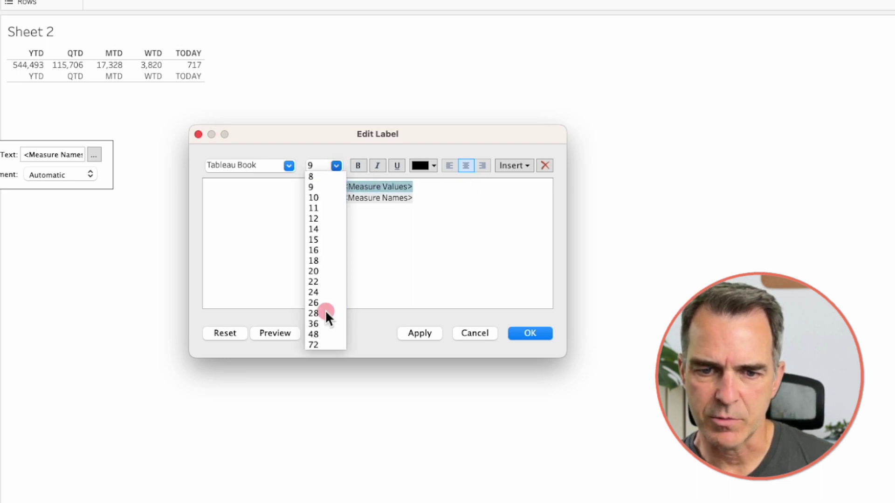
click(326, 309)
double_click(365, 221)
click(336, 165)
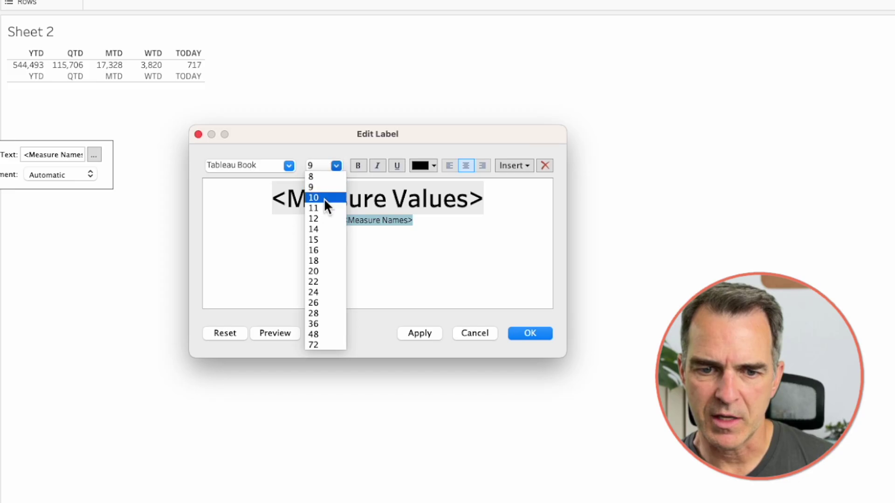
click(321, 217)
click(523, 333)
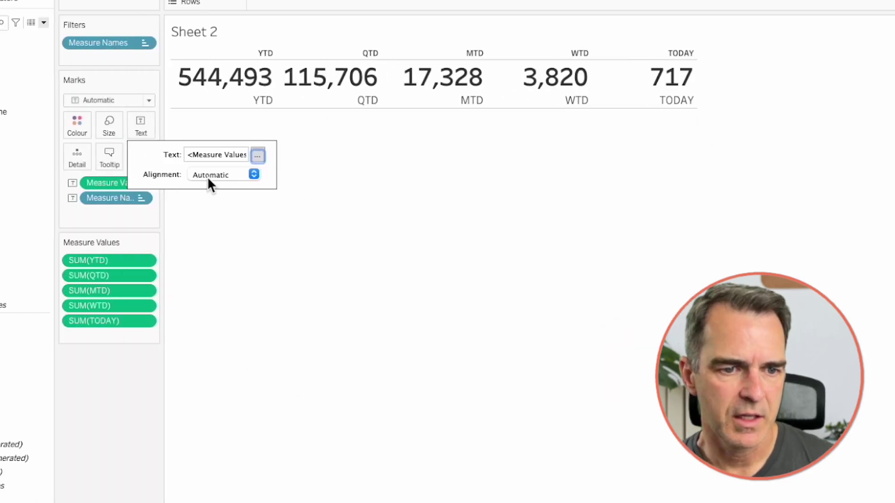
- Set the text alignment to centre
click(48, 174)
click(56, 236)
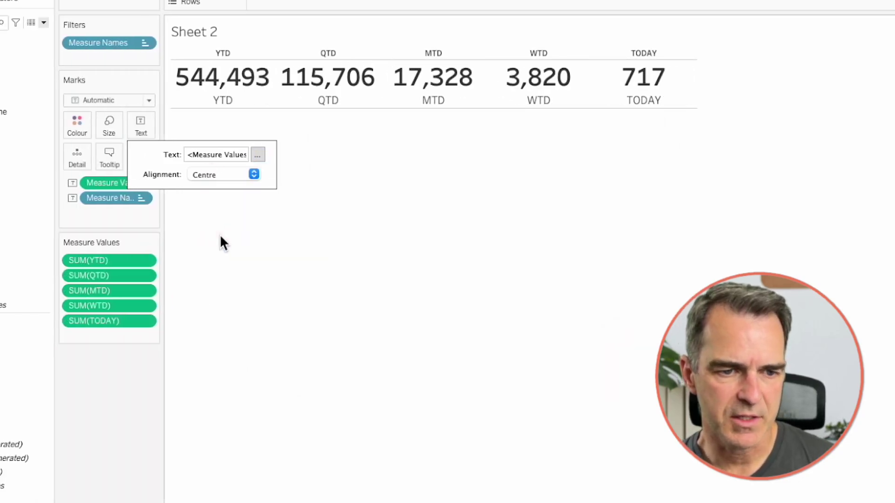
click(213, 175)
click(408, 239)
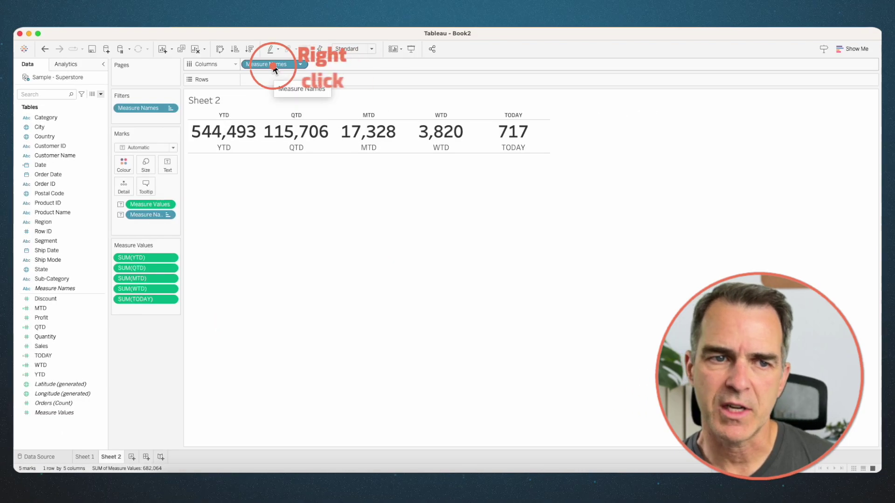
- Turn off the Measure Names header and rename Sheet 2 to 'Big Numbers'
right_click(274, 70)
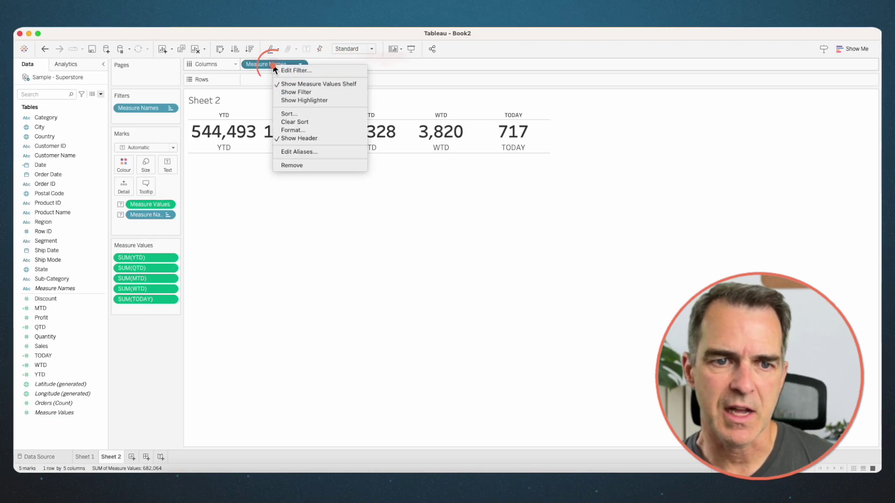
click(290, 136)
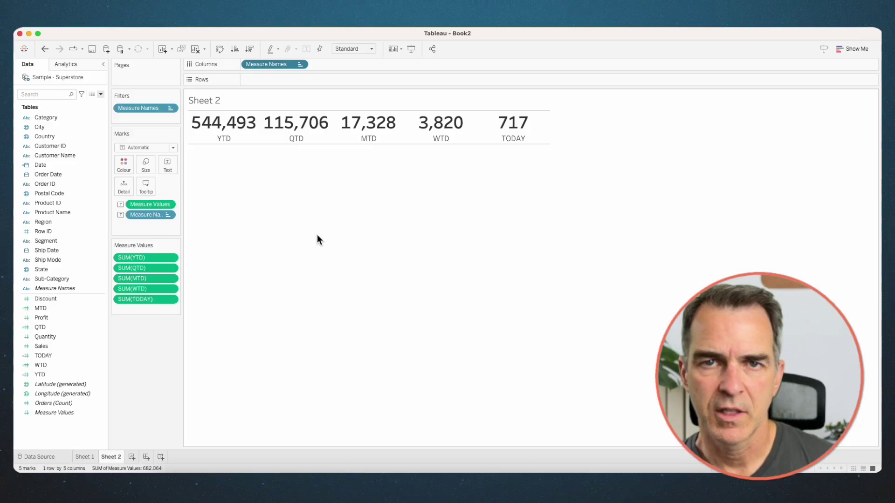
double_click(111, 458)
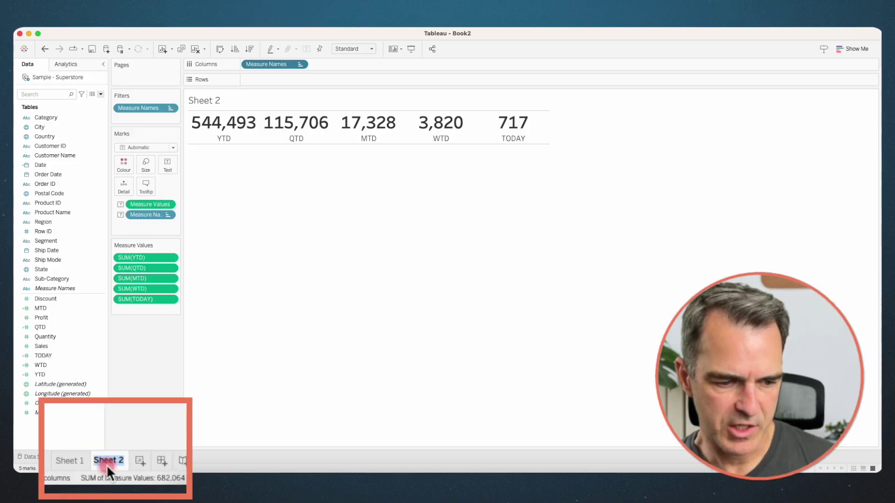
text(Big Numbers)
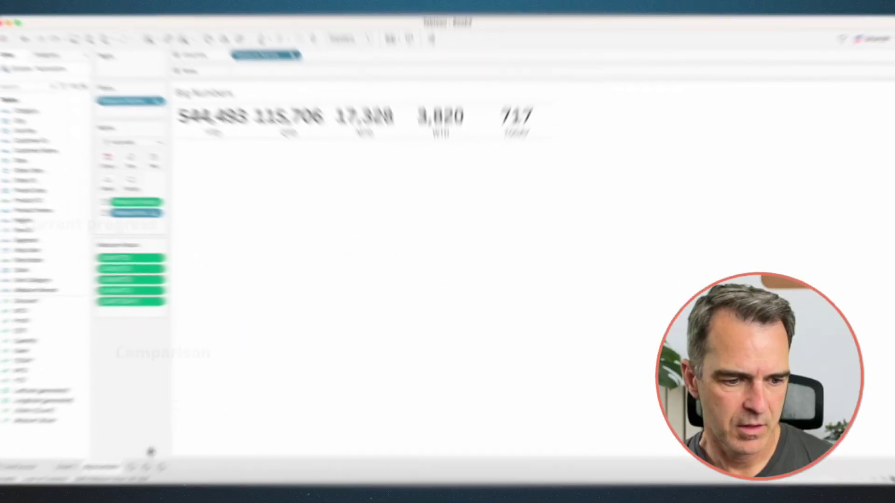
- On a new Sheet 3, plot YTD on Columns as a bar and duplicate the YTD field
click(146, 458)
drag(53, 379, 277, 65)
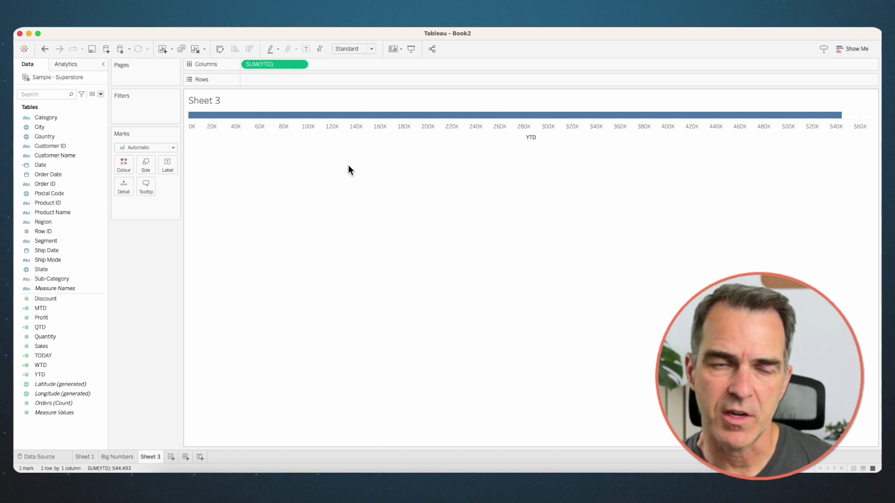
right_click(53, 374)
click(85, 234)
- Turn the YTD copy into LAST YEAR using YEAR(TODAY()) -1 and place it on Detail
right_click(86, 385)
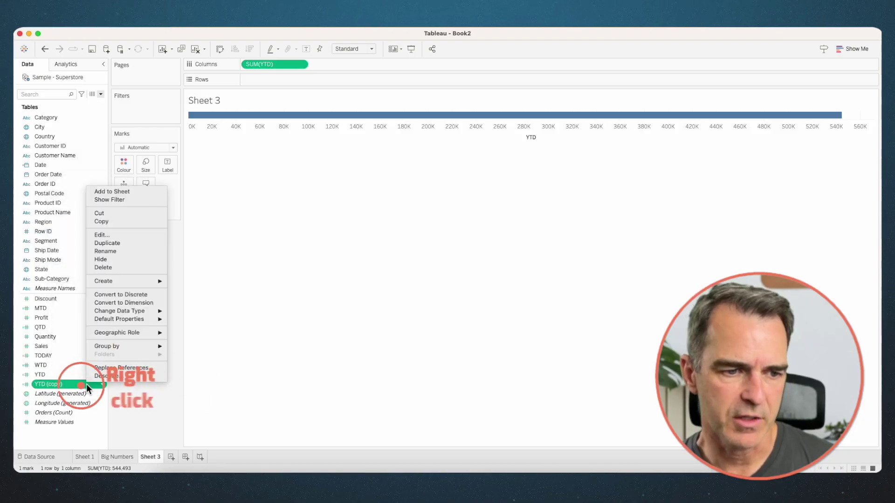
click(132, 234)
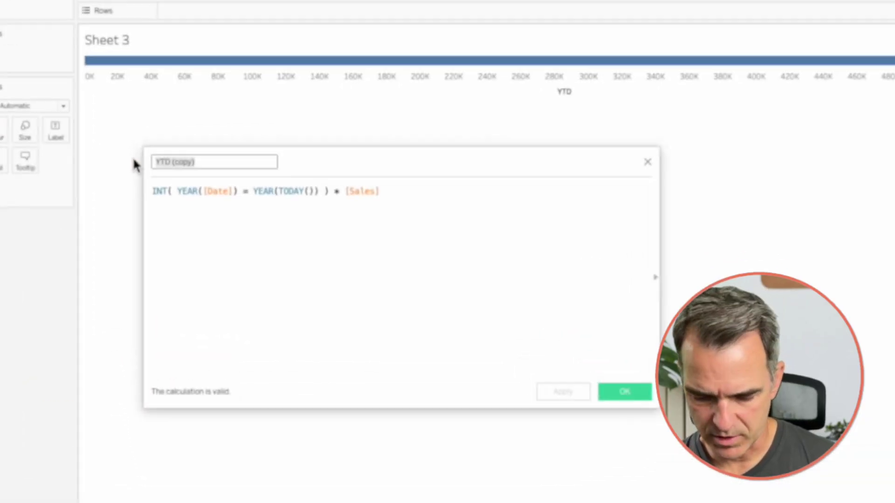
text(LAST YEAR)
click(400, 192)
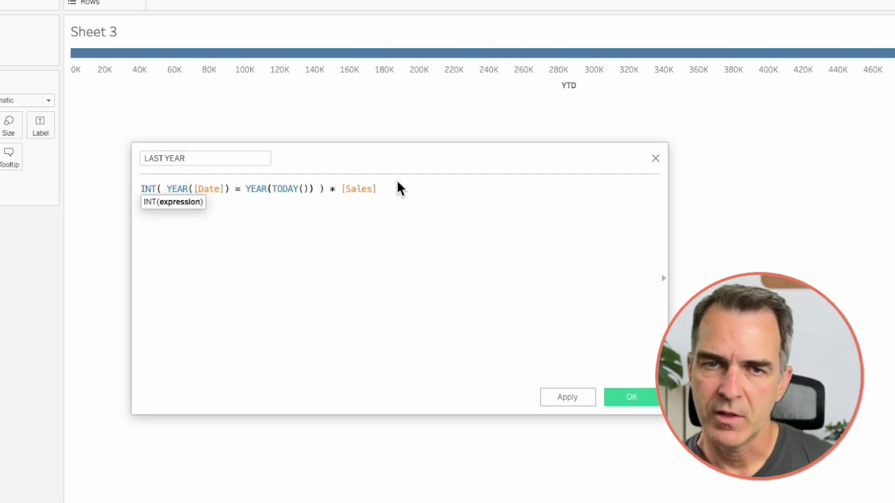
text(-1)
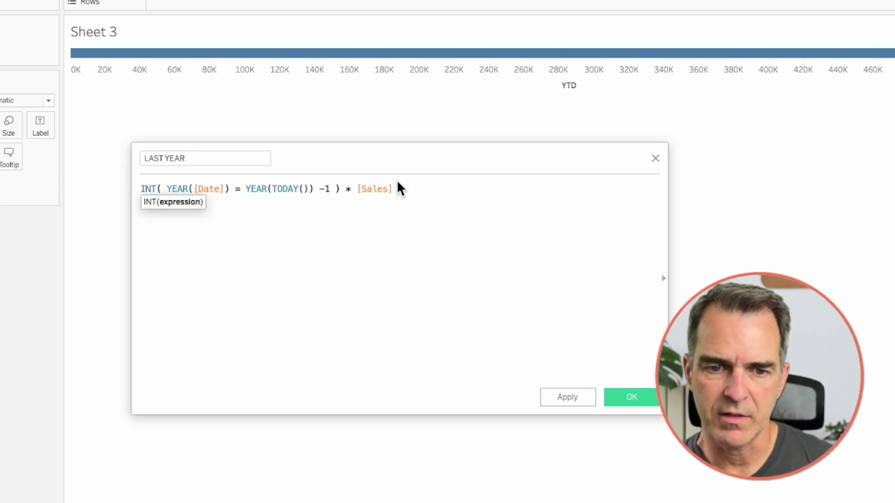
click(620, 397)
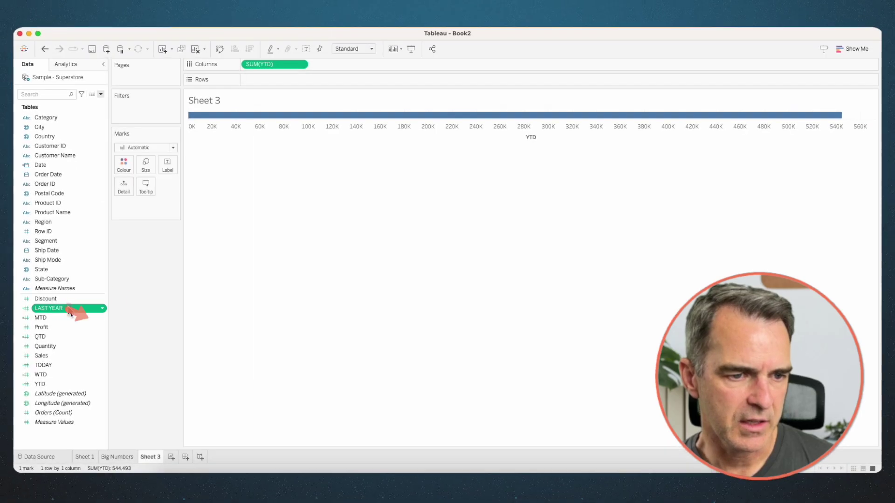
drag(70, 310, 116, 207)
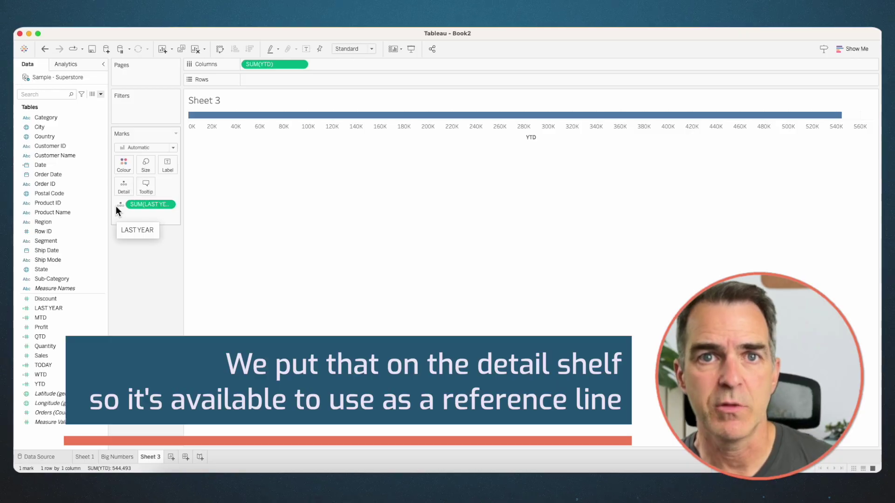
- Add a reference line at SUM(LAST YEAR), labelled with its value (644,618), and style it
right_click(236, 138)
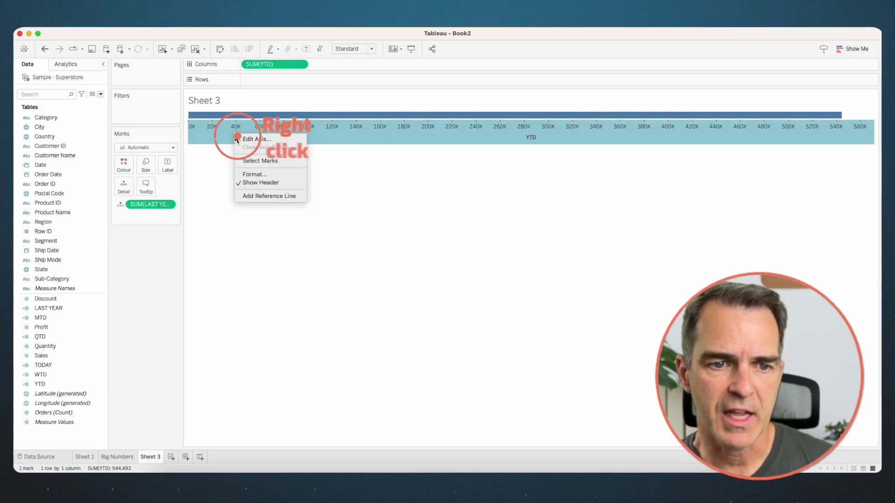
click(257, 195)
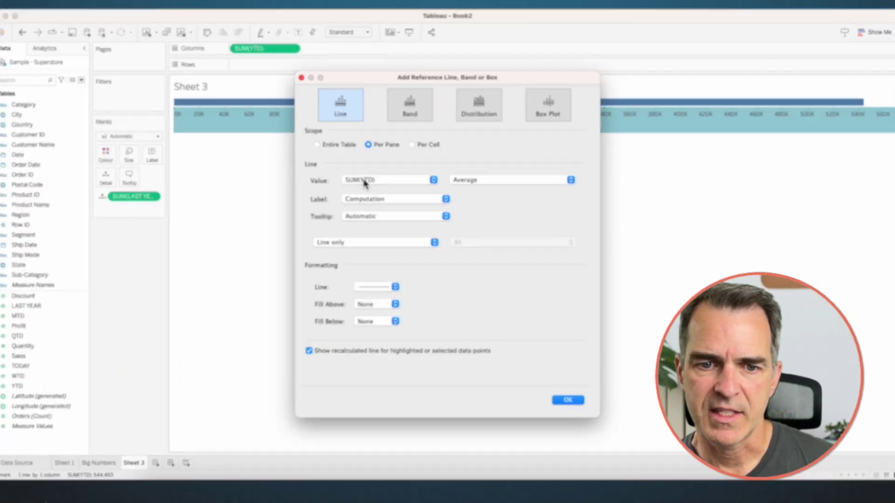
click(365, 181)
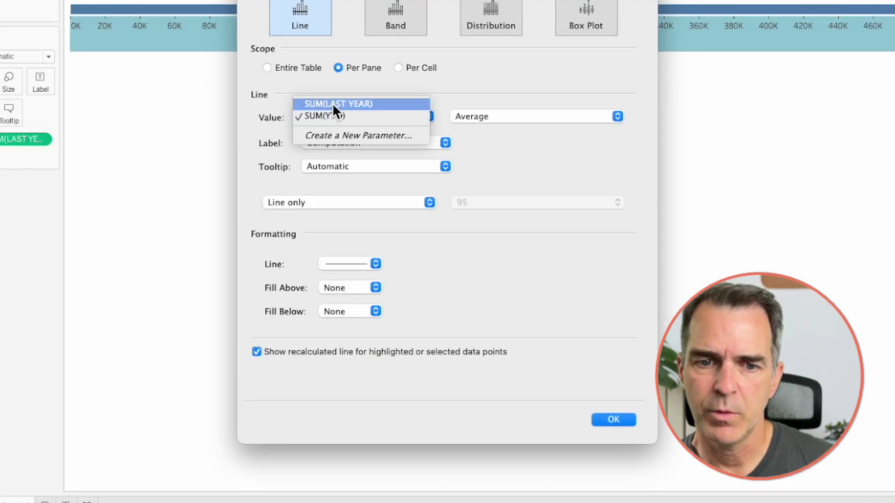
click(332, 103)
click(327, 141)
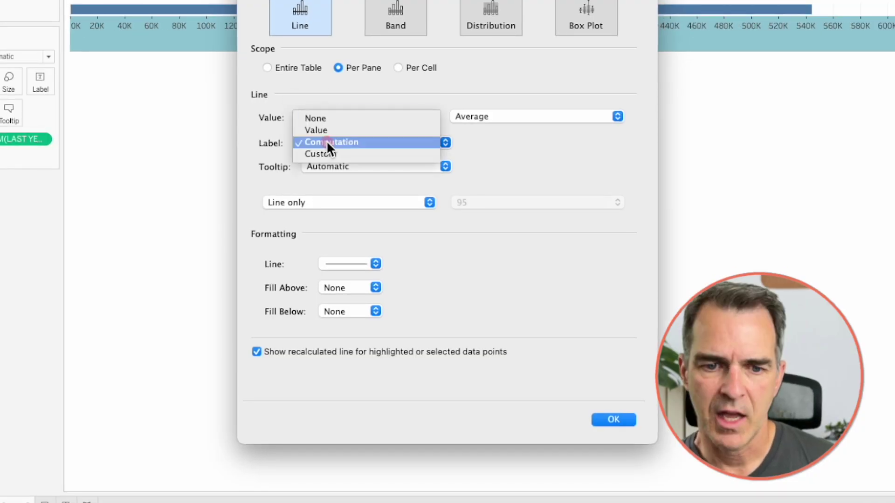
click(323, 131)
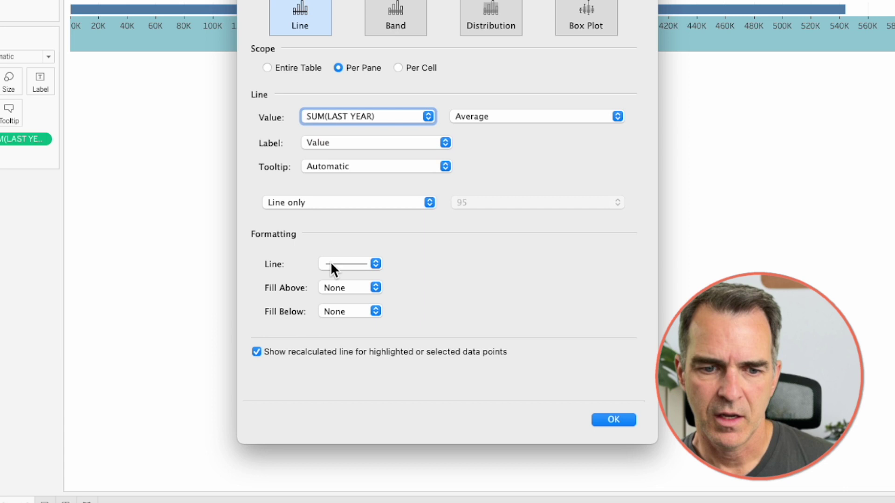
click(331, 264)
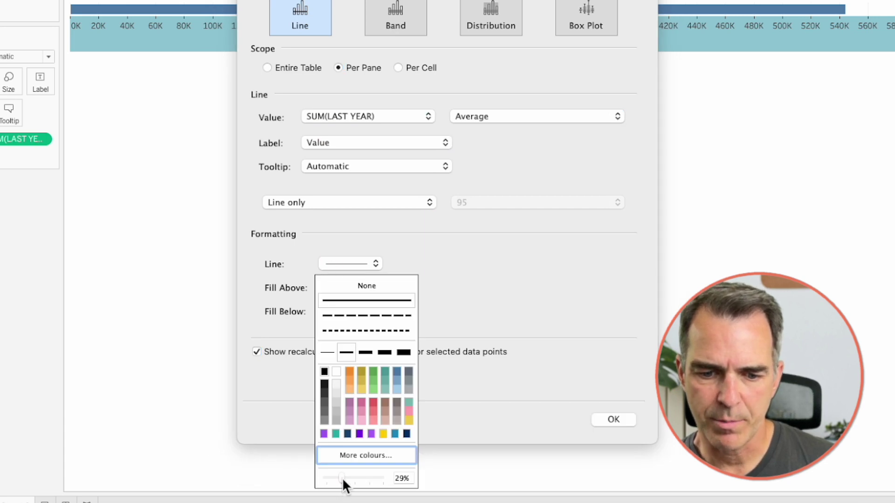
click(256, 351)
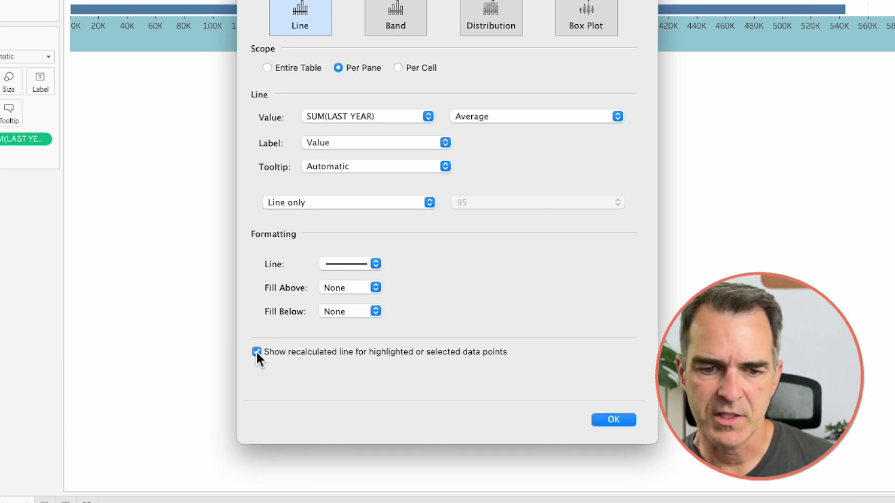
click(614, 420)
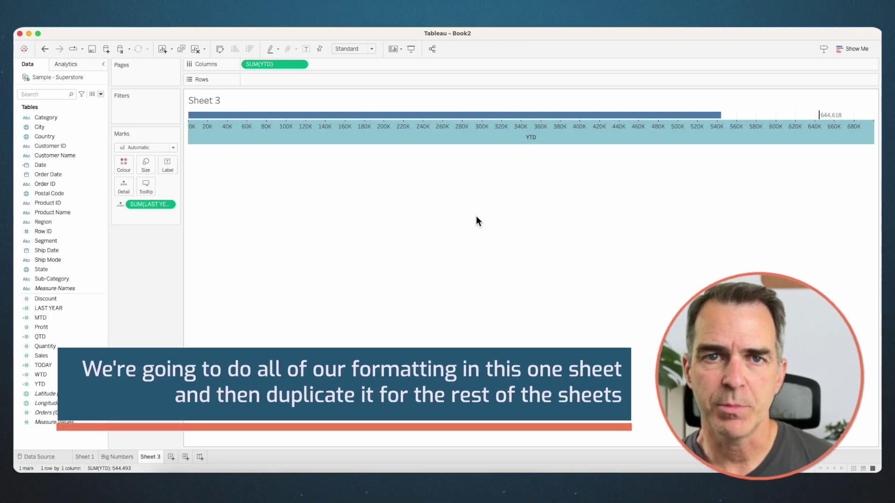
- Hide the YTD axis header and set grid lines, zero lines and axis ticks to None
right_click(314, 130)
click(332, 176)
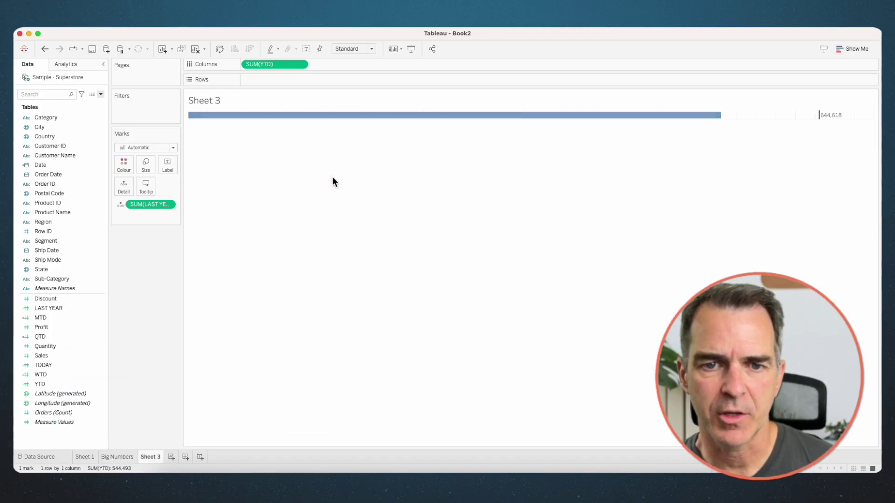
right_click(746, 116)
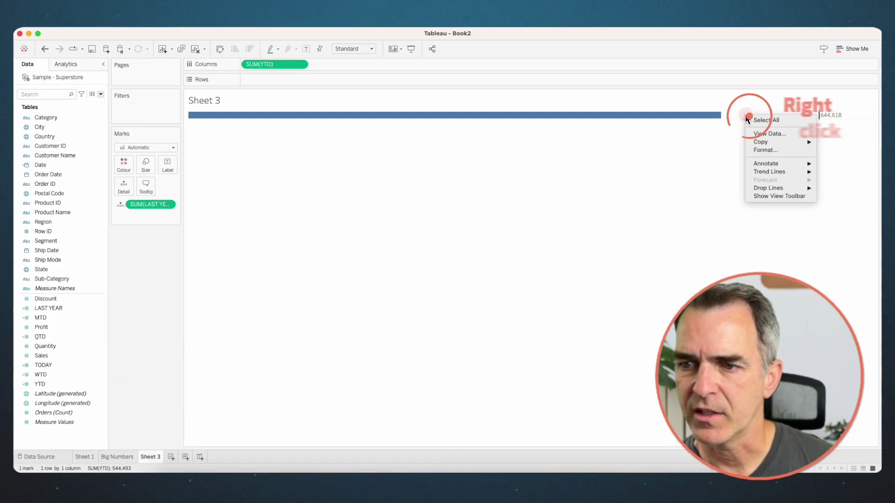
click(756, 150)
click(71, 79)
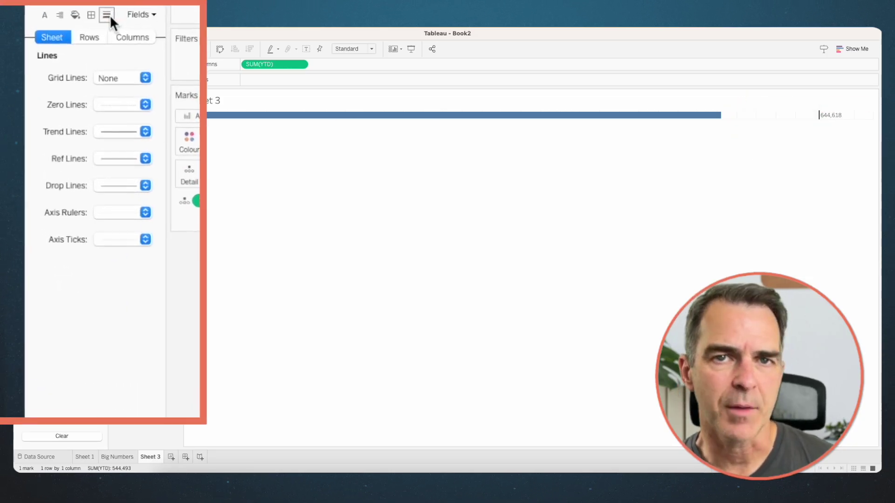
click(110, 77)
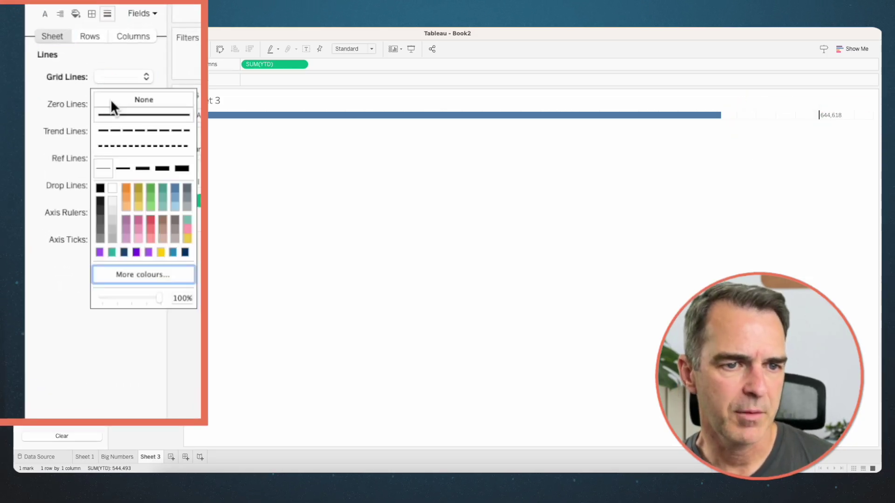
click(125, 104)
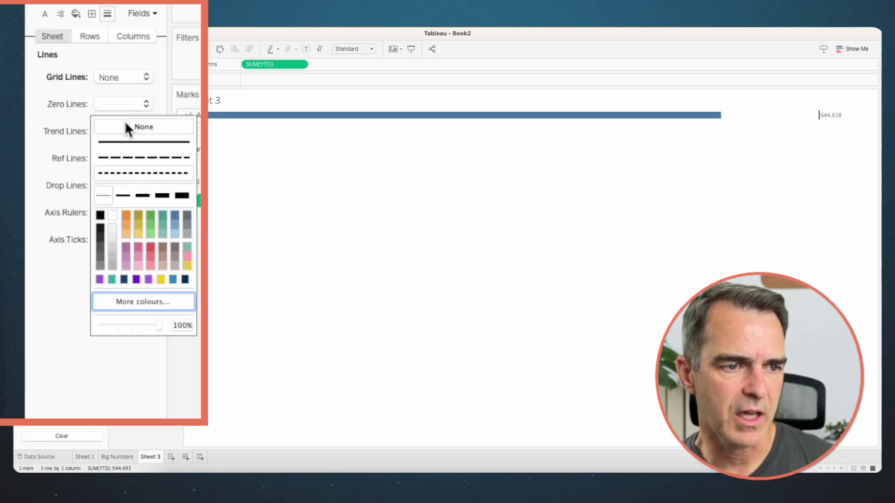
click(85, 131)
click(122, 239)
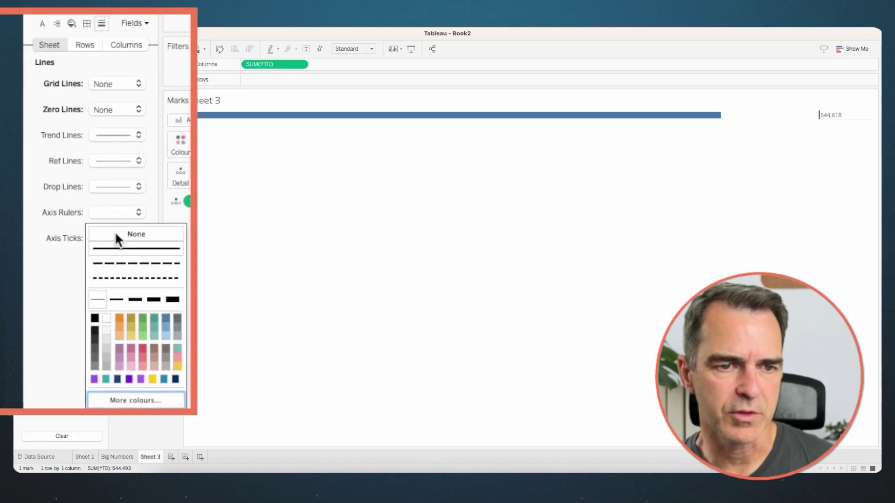
click(371, 192)
- Colour the YTD bar black and reduce its size to make it thinner
click(127, 169)
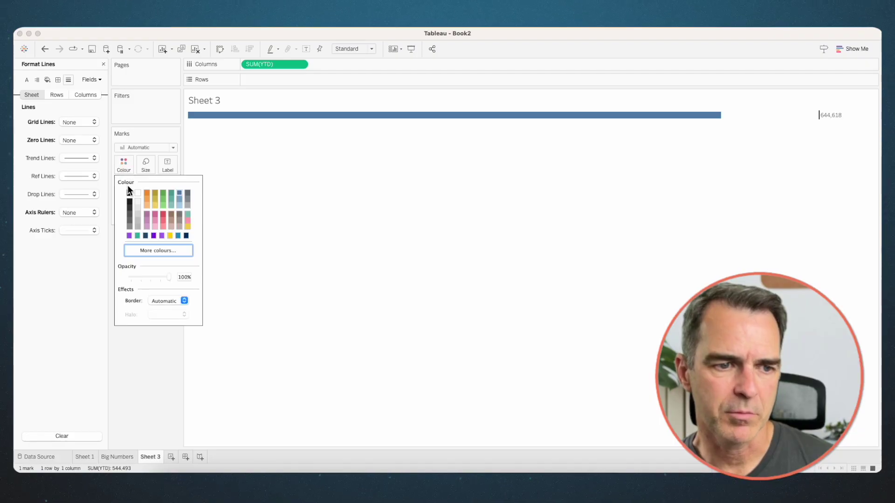
click(129, 194)
click(129, 169)
click(145, 165)
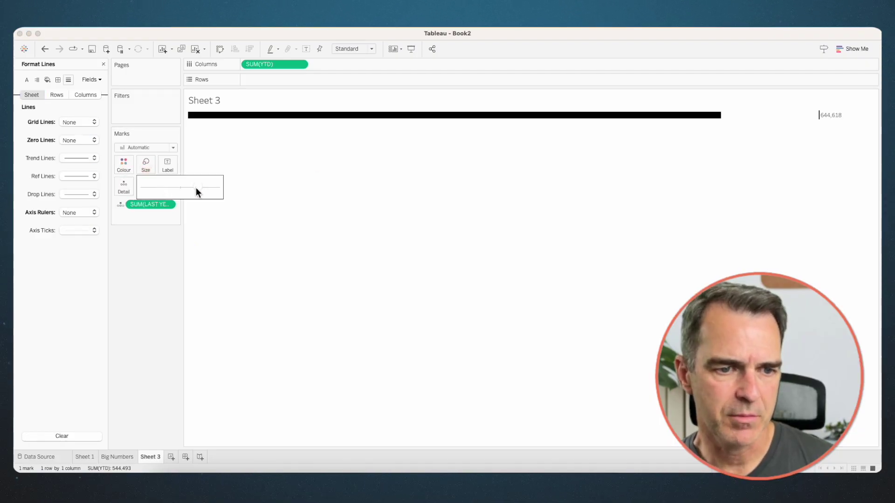
drag(160, 186, 146, 187)
click(353, 184)
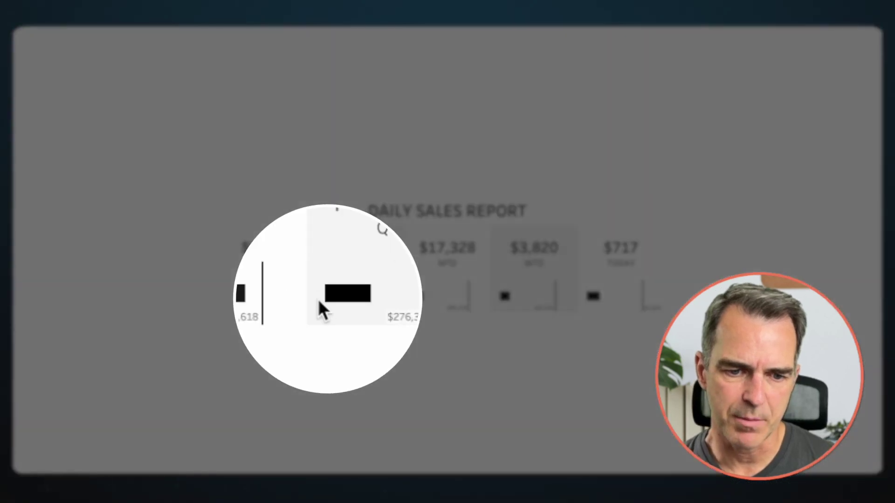
- Add a blank "" inline calculation to the Rows shelf
mouse_move(330, 299)
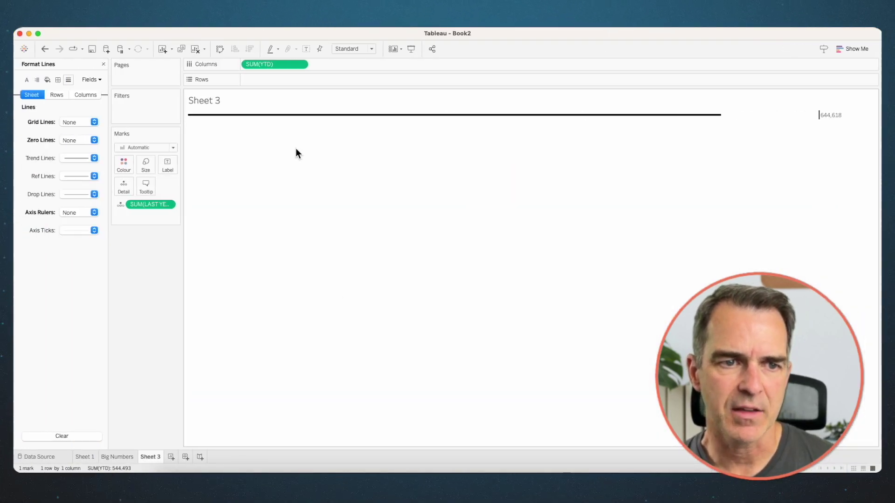
click(261, 79)
click(261, 80)
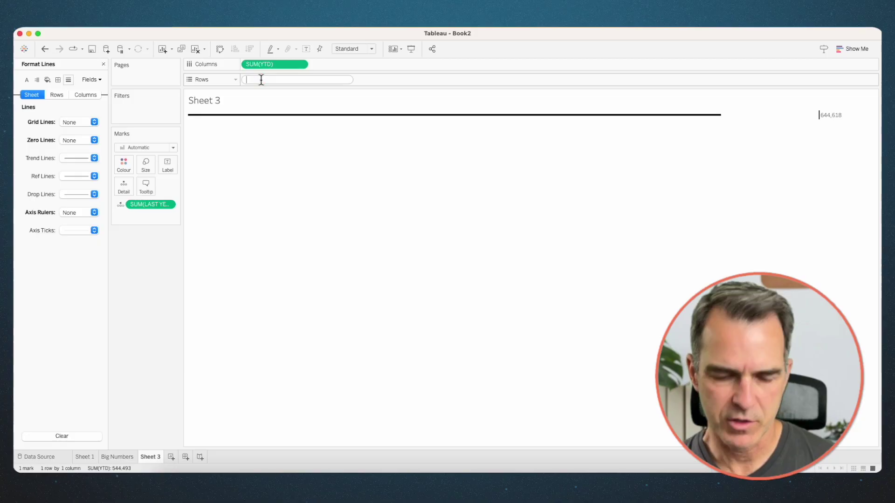
text(")
key(Return)
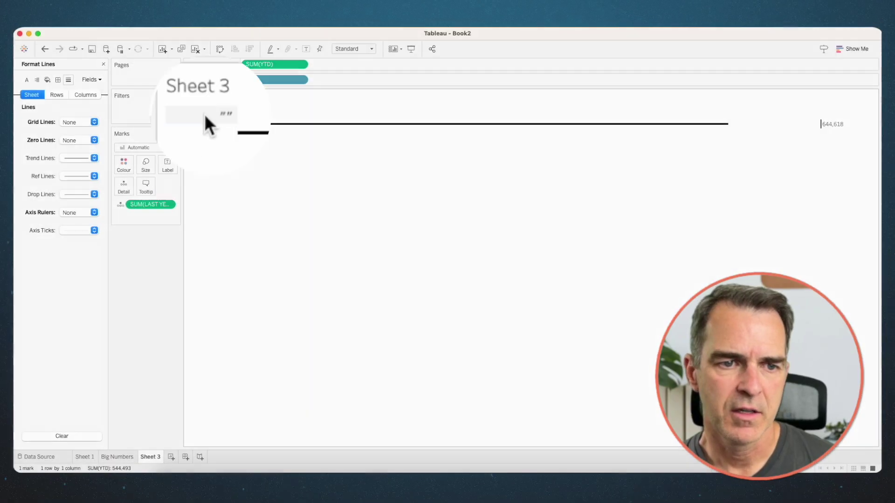
- Hide the field labels for rows and narrow the empty row header
right_click(206, 116)
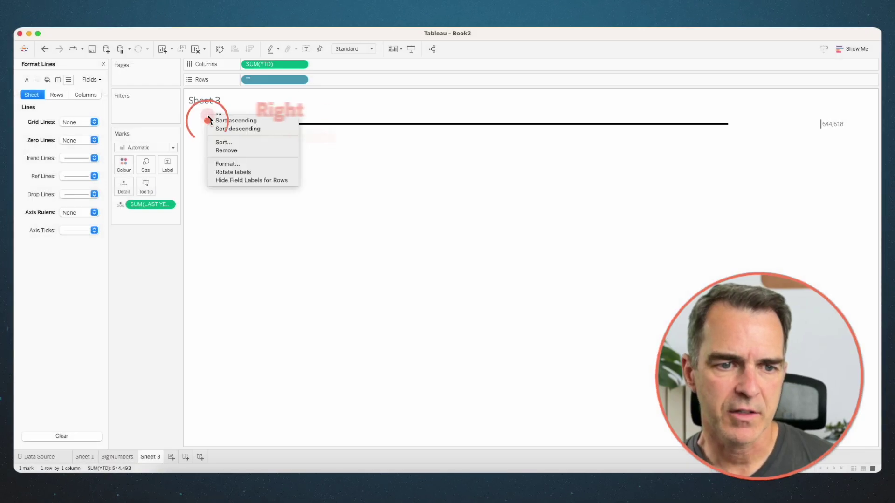
click(225, 180)
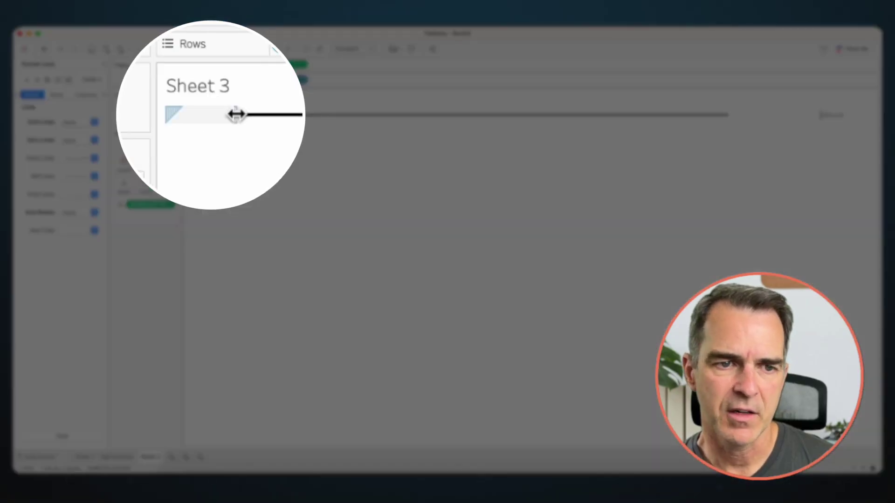
drag(223, 115, 185, 116)
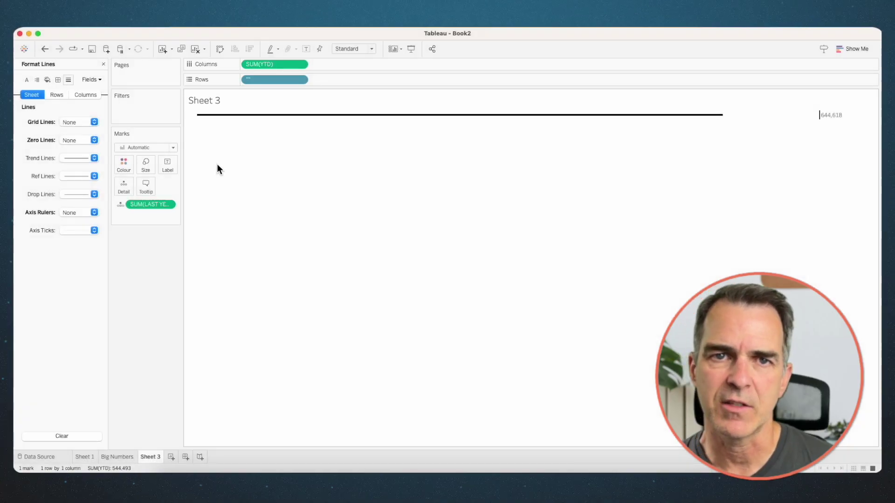
mouse_move(209, 120)
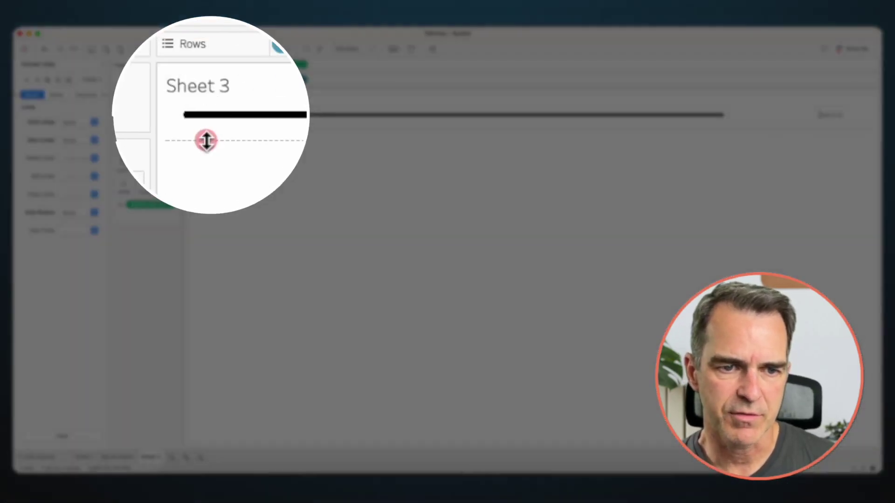
- Make the bar's row slightly taller and exclude the blank "" field from the tooltip
drag(209, 119, 208, 128)
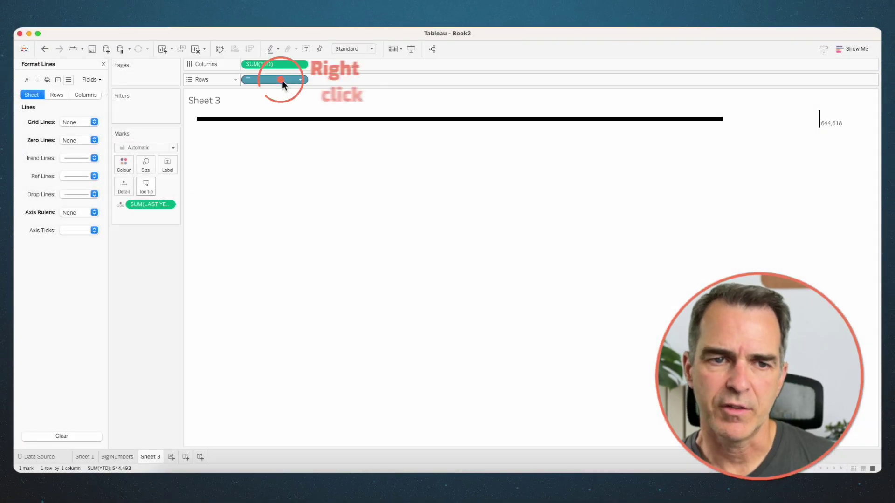
right_click(281, 80)
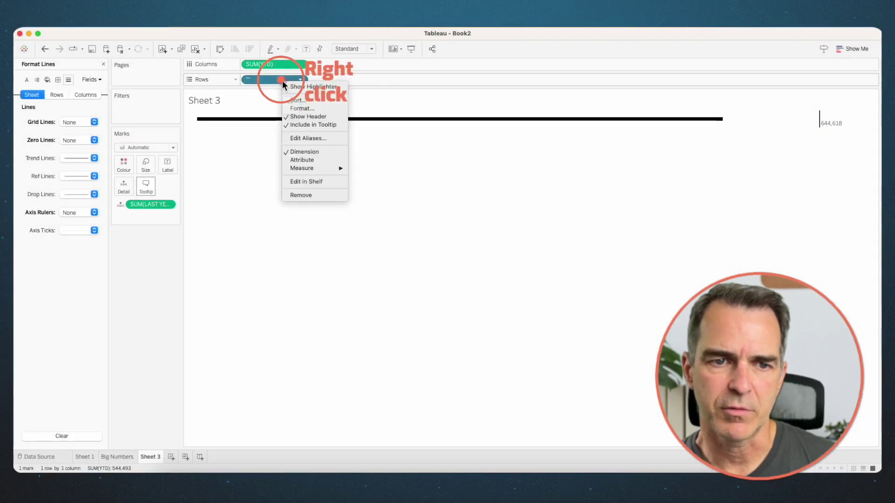
click(294, 124)
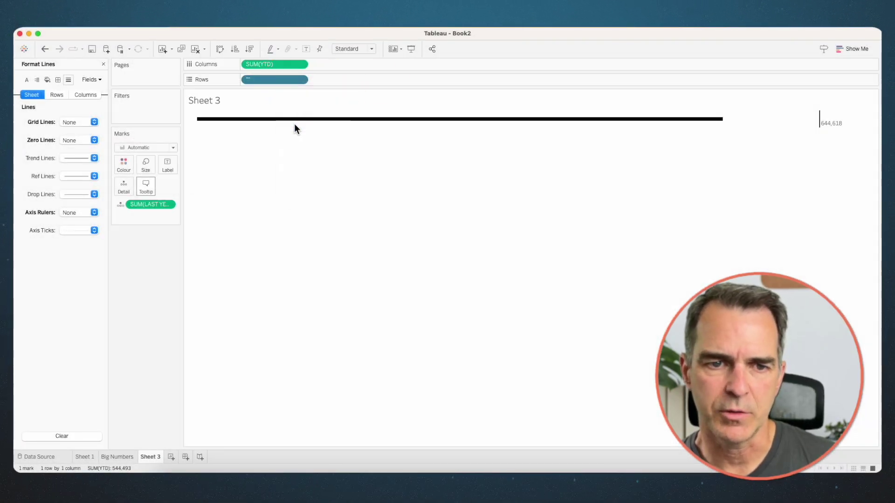
mouse_move(302, 125)
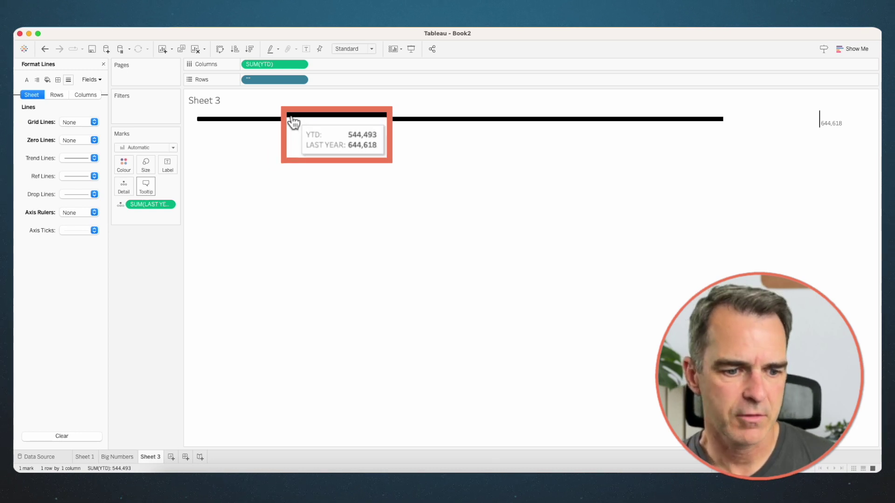
- Rename Sheet 3 to YTD and duplicate it as YTD (2)
double_click(155, 457)
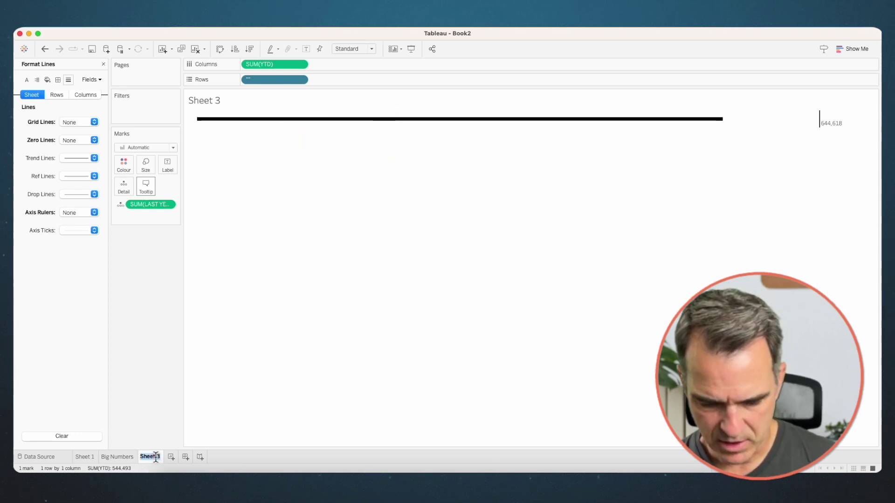
key(Return)
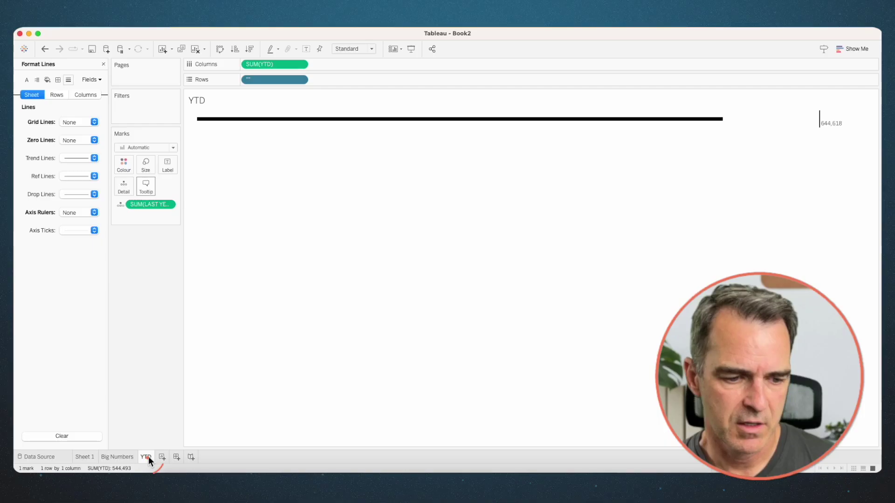
right_click(148, 456)
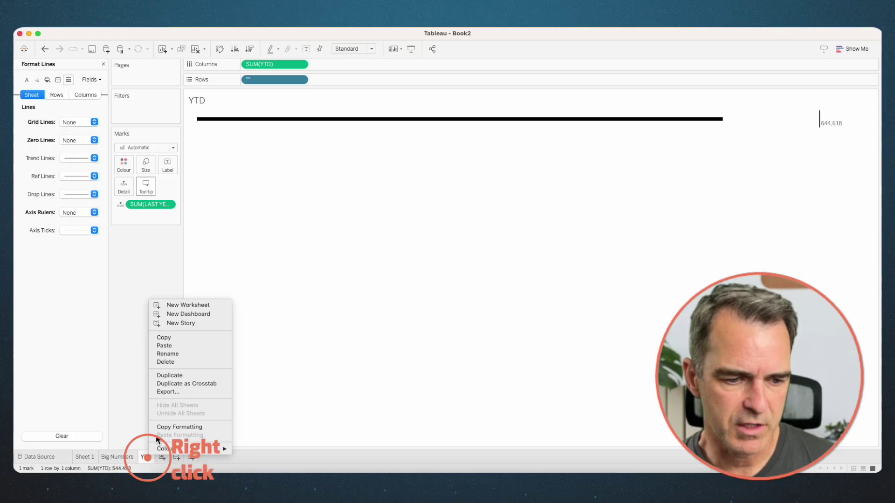
click(170, 376)
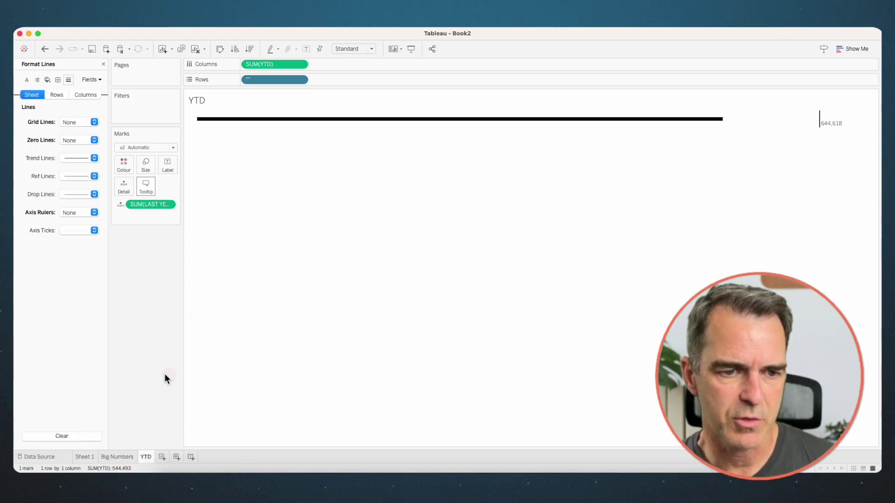
- Close the line formatting pane, duplicate QTD and rename the copy LAST QUARTER
click(103, 64)
click(57, 309)
right_click(51, 337)
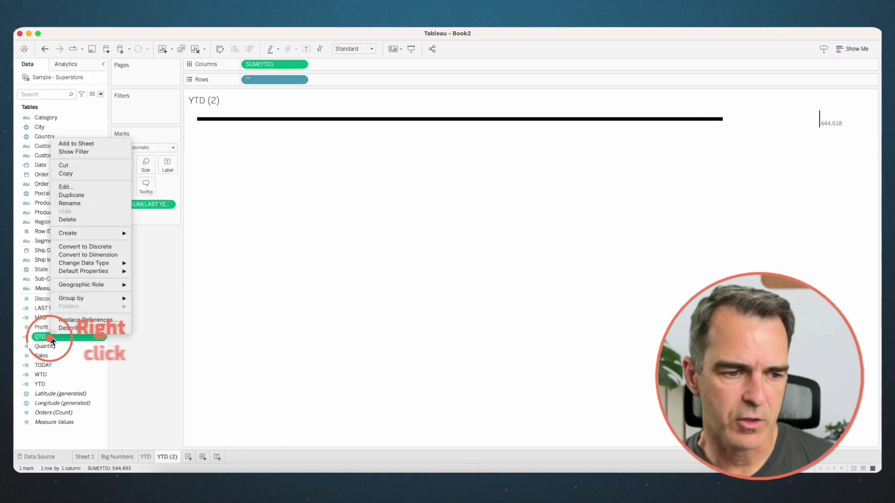
click(80, 197)
right_click(66, 347)
click(87, 198)
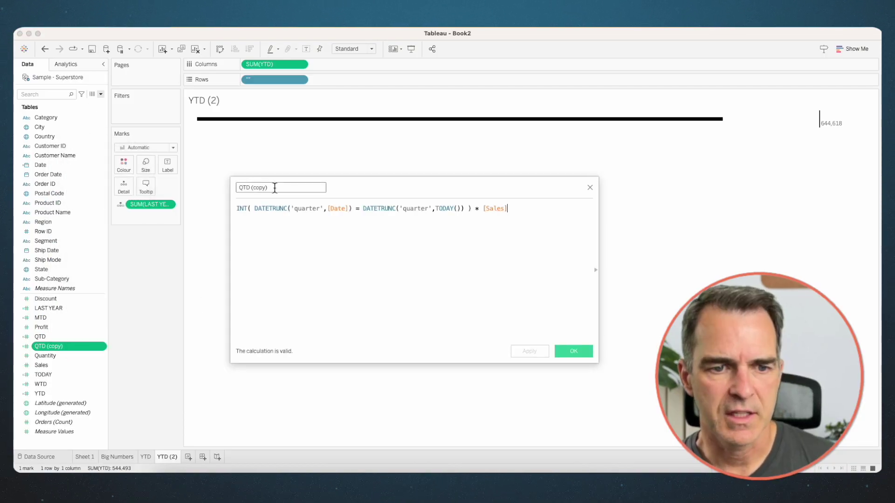
triple_click(275, 188)
text(LAST QUARTER)
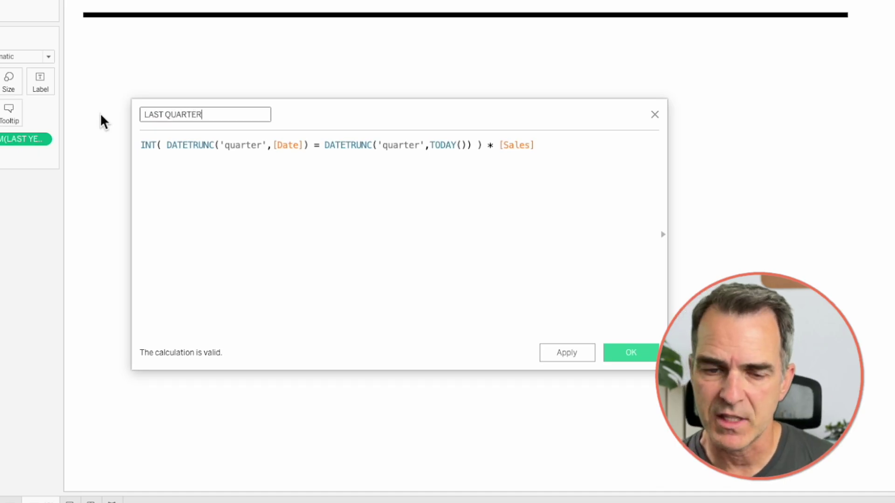
- Wrap DATETRUNC('quarter',TODAY()) in DATEADD('quarter', -1, …) and save the LAST QUARTER calculation
drag(167, 145, 308, 145)
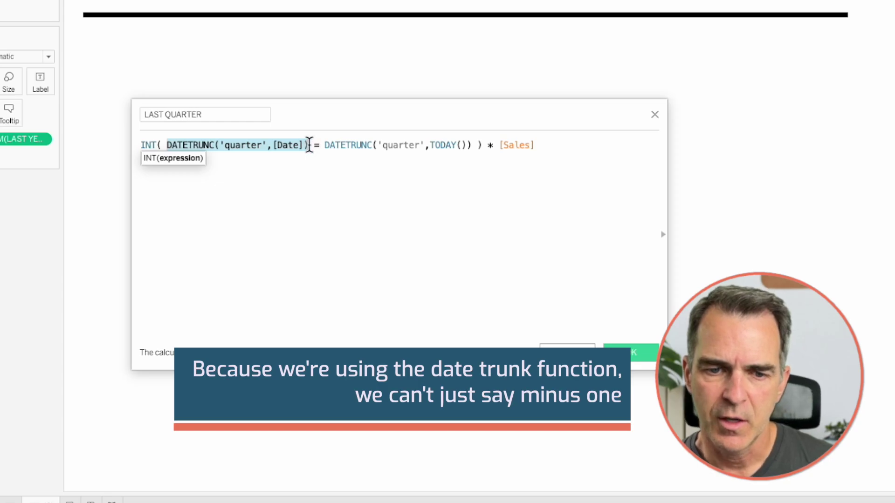
click(326, 145)
key(Return)
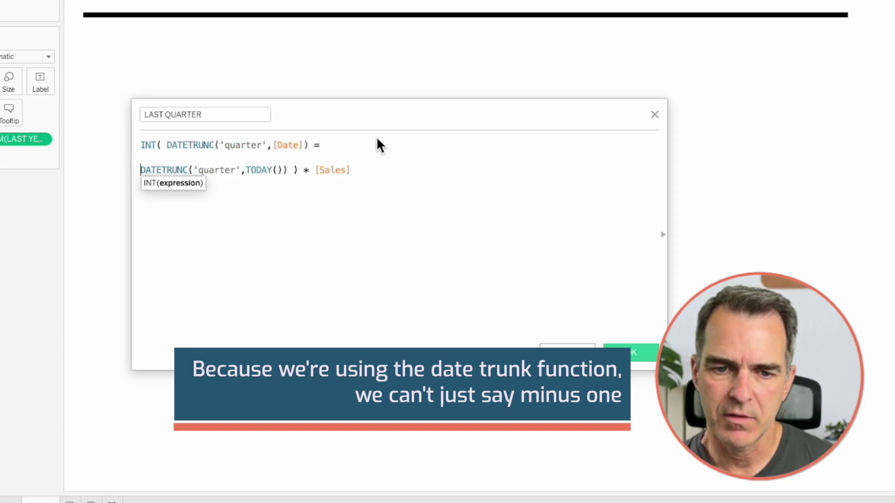
key(Return)
click(290, 182)
key(Return)
key(Return)
click(295, 172)
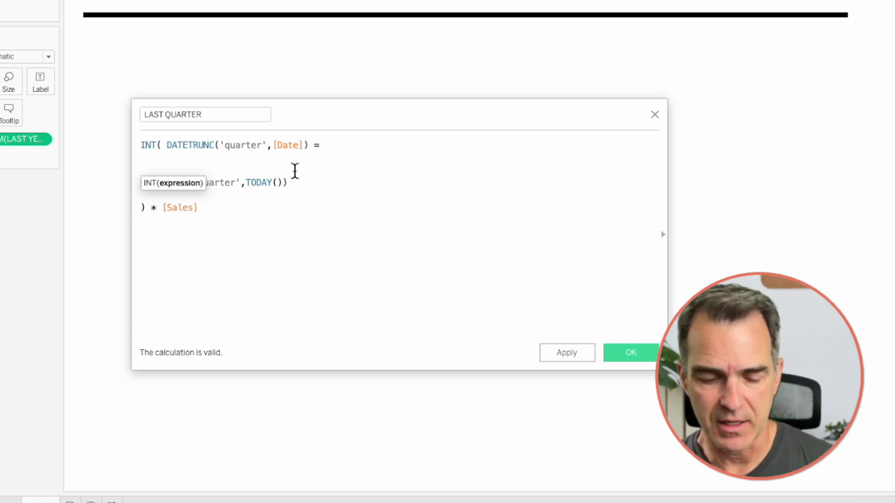
text(date)
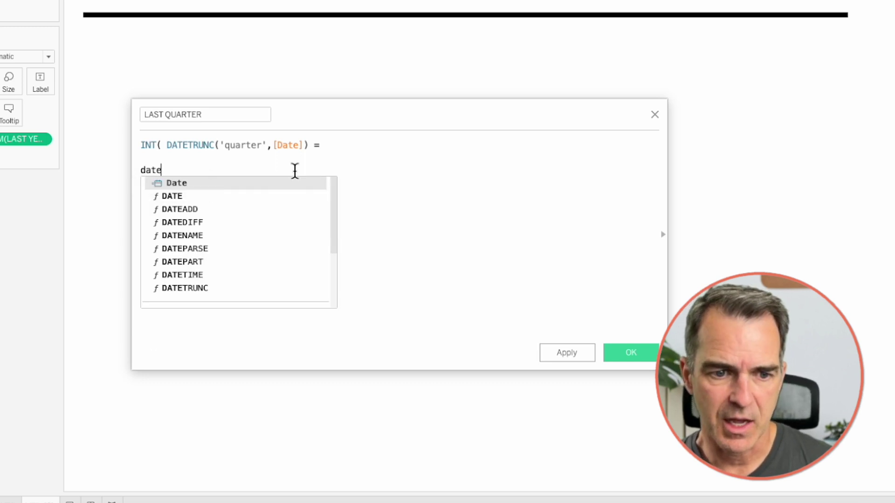
click(218, 208)
key(Delete)
text('quart)
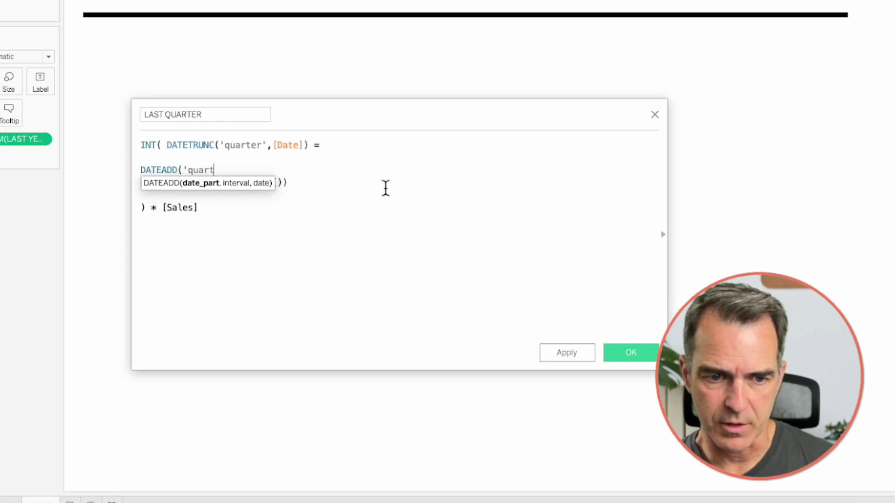
text(er', -1)
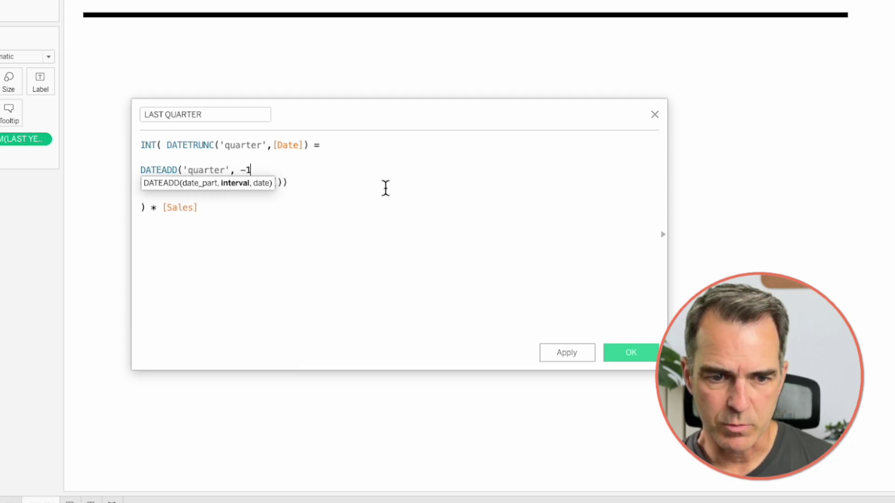
text(,)
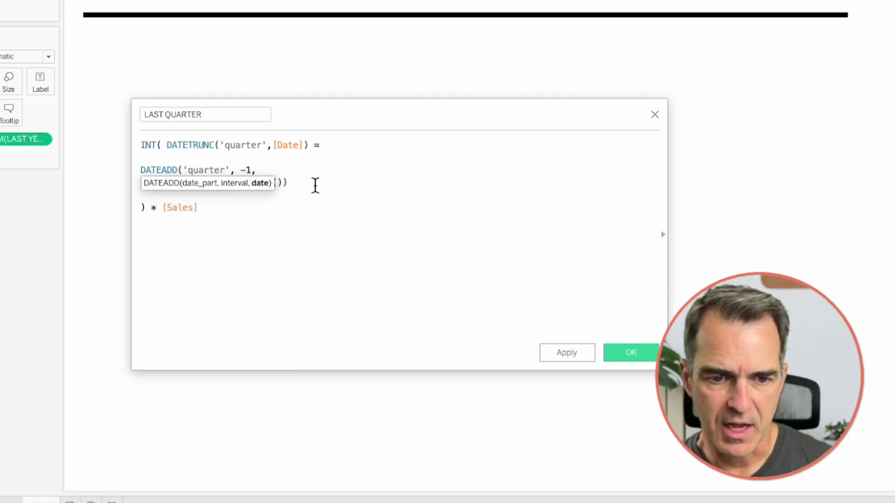
click(315, 185)
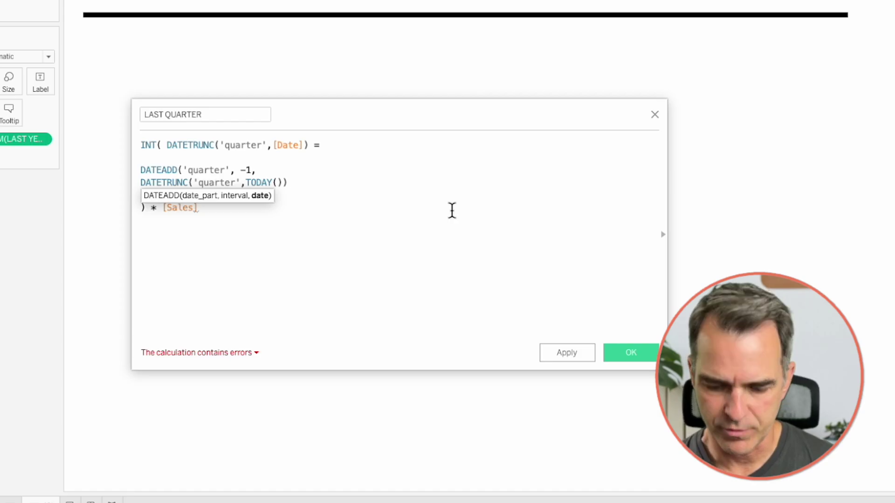
text())
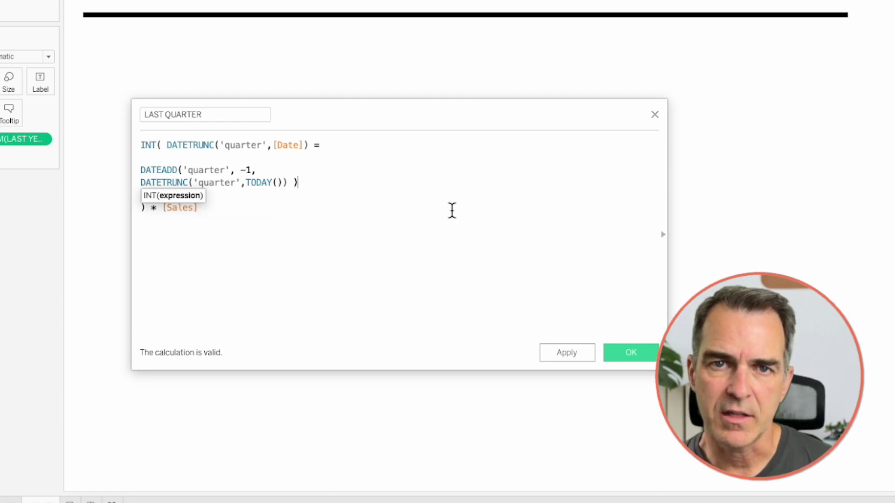
click(632, 353)
double_click(167, 457)
- Name the sheet QTD, plot QTD on Columns with LAST QUARTER on Detail, and hide the axis header
text(QTD)
key(Return)
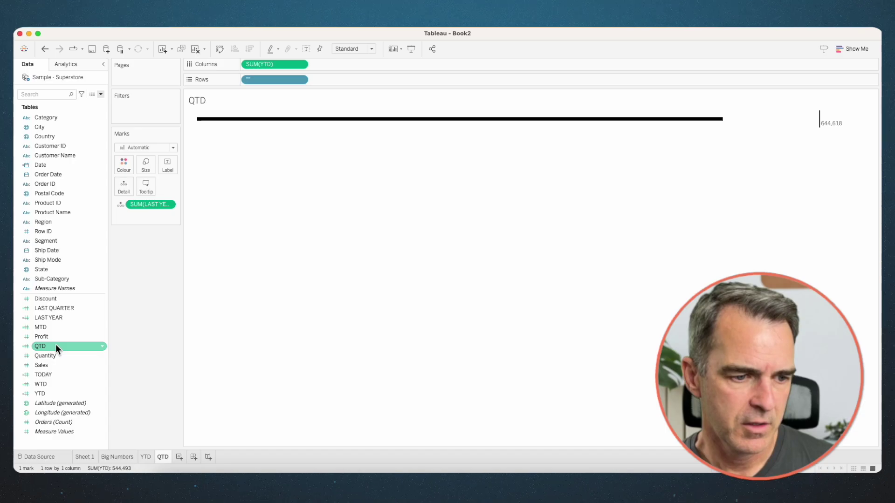
drag(55, 345, 267, 63)
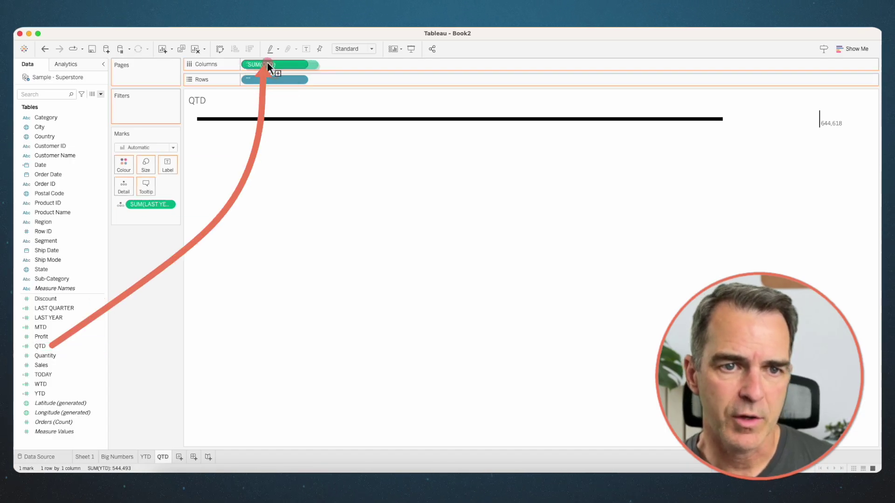
drag(267, 62, 267, 64)
drag(54, 308, 156, 208)
right_click(369, 138)
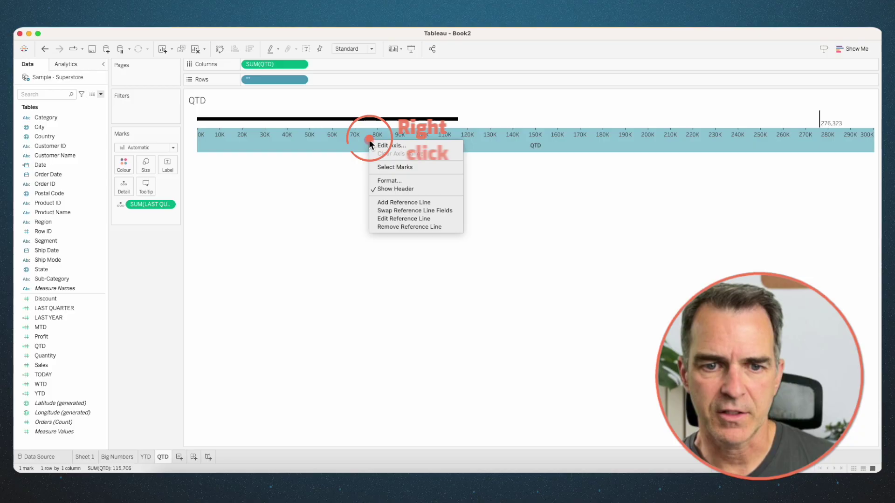
click(396, 188)
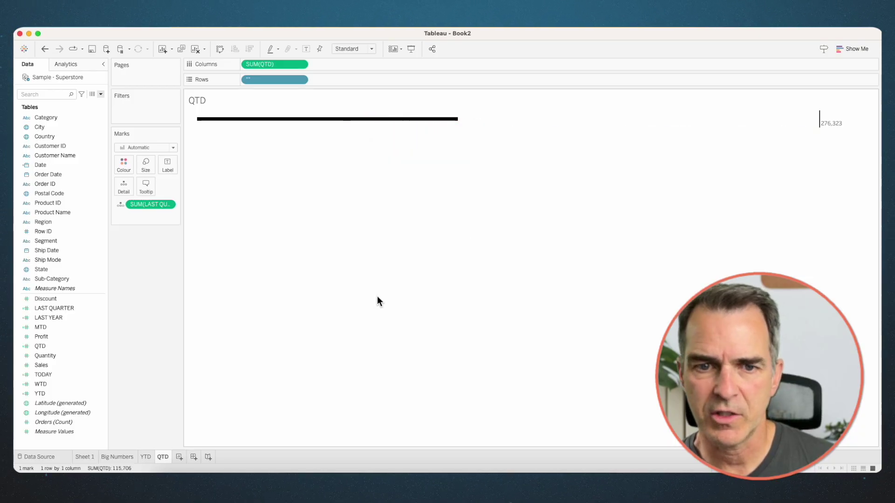
- Duplicate the QTD sheet for the MTD view
right_click(163, 457)
click(186, 376)
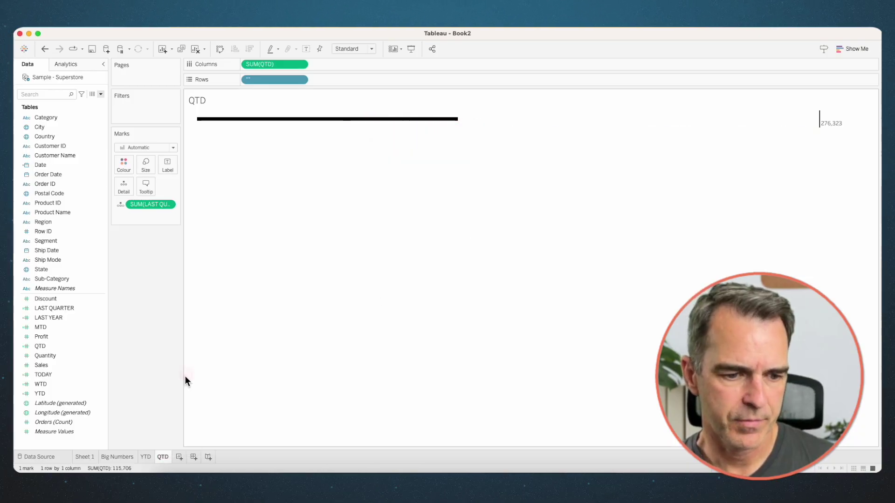
double_click(185, 457)
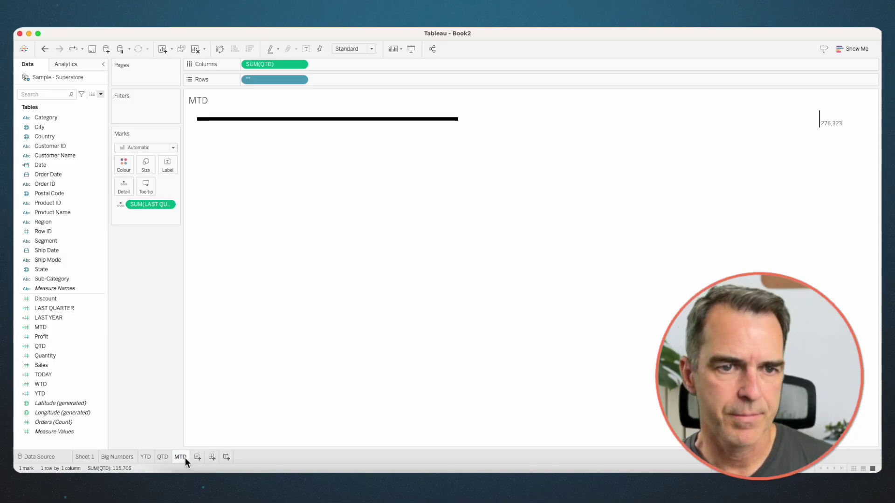
- Duplicate LAST QUARTER and rename the copy LAST MONTH
right_click(65, 309)
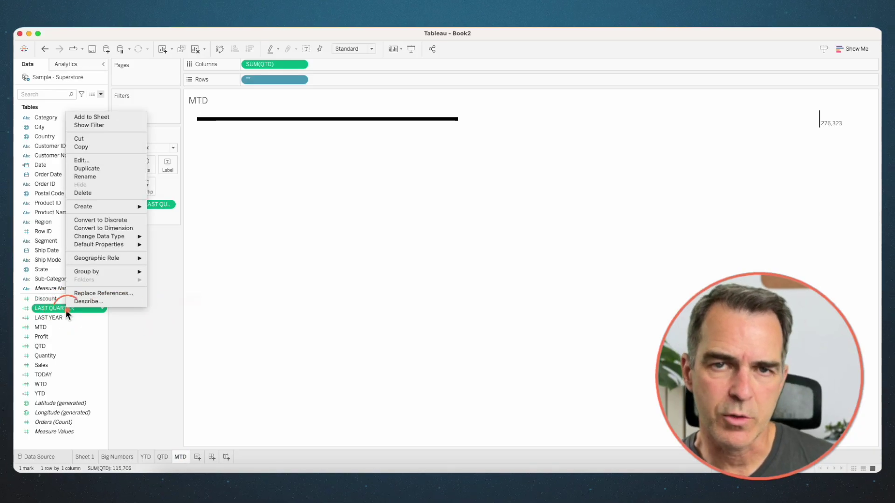
click(92, 169)
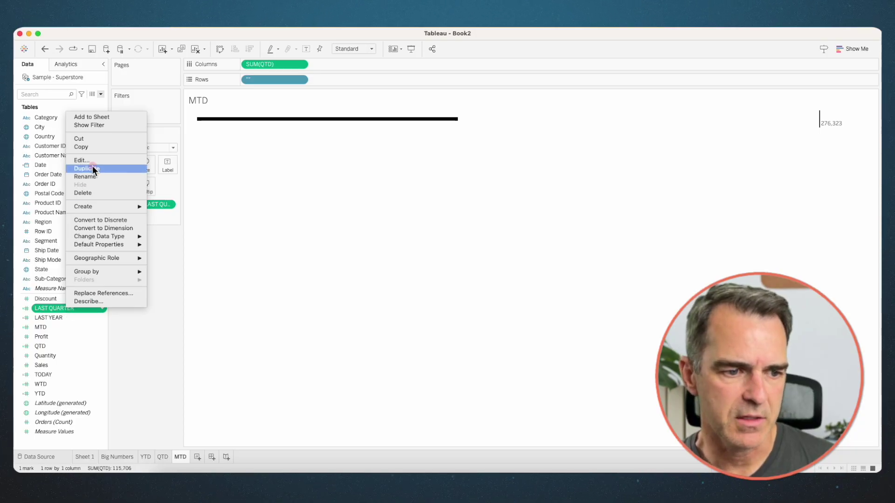
right_click(70, 318)
click(100, 169)
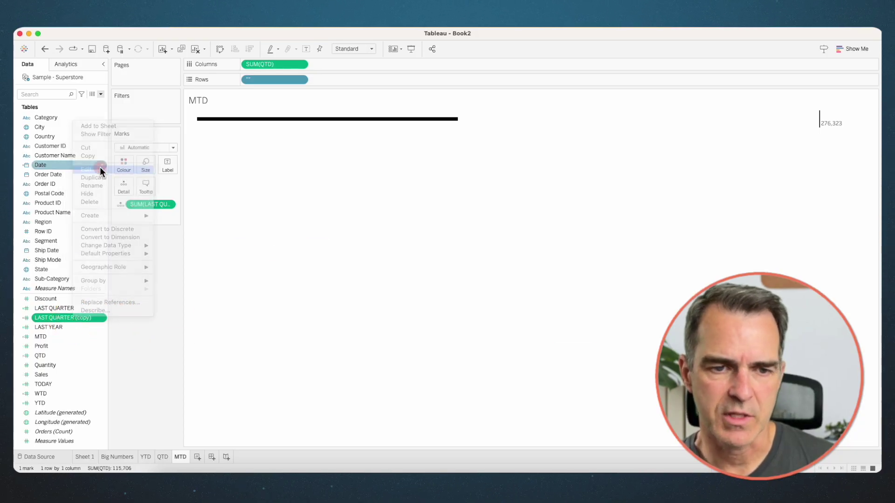
drag(257, 187, 315, 188)
text(MONTH)
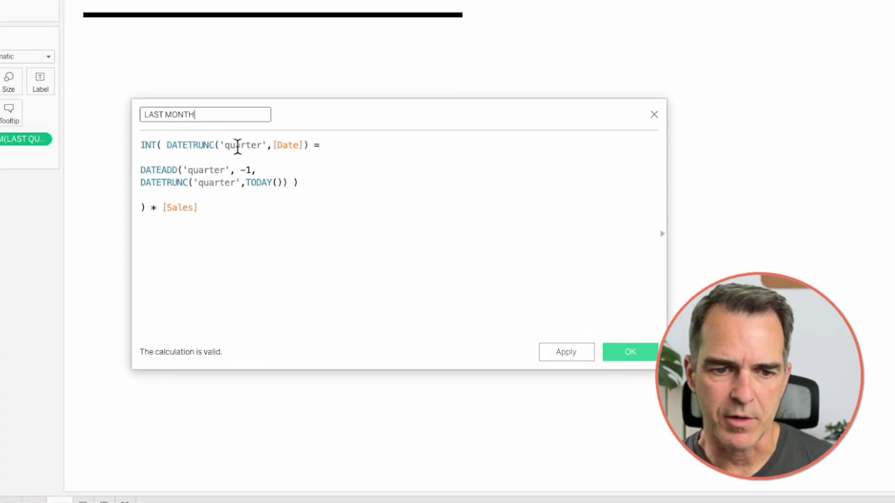
- Change all three 'quarter' date parts to 'month' and save the LAST MONTH calculation
click(237, 145)
double_click(236, 145)
text(month)
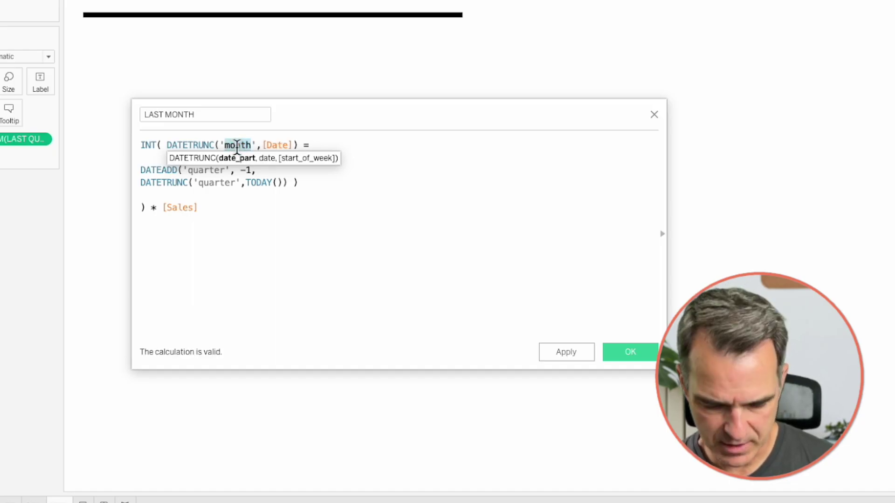
double_click(205, 170)
text(month)
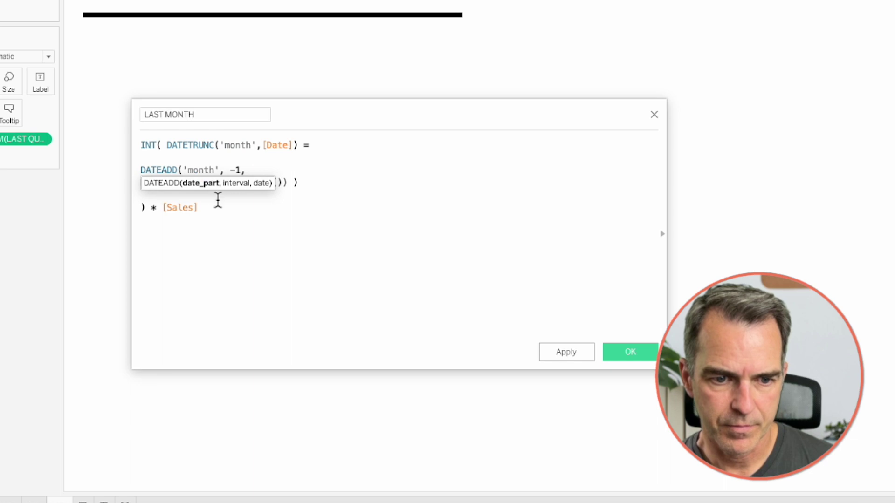
double_click(208, 182)
text(month)
click(630, 352)
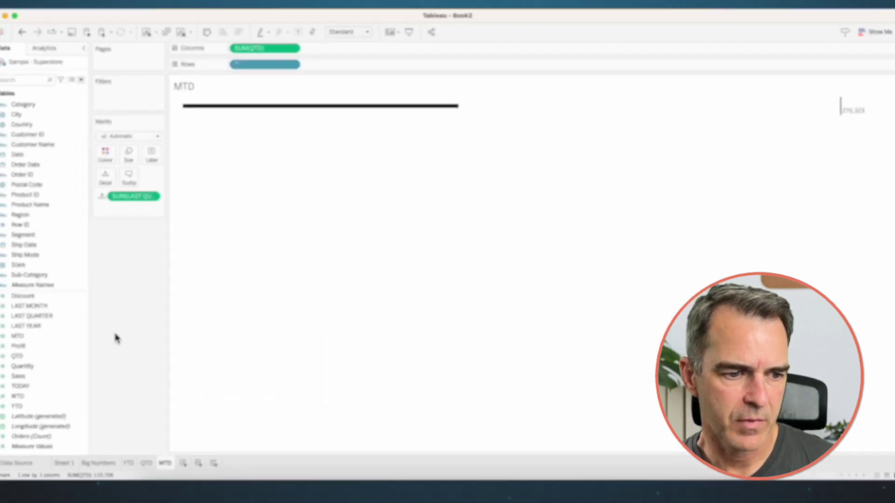
- Put LAST MONTH on Detail, plot MTD on Columns, and hide the axis header
drag(73, 308, 155, 203)
drag(60, 335, 275, 67)
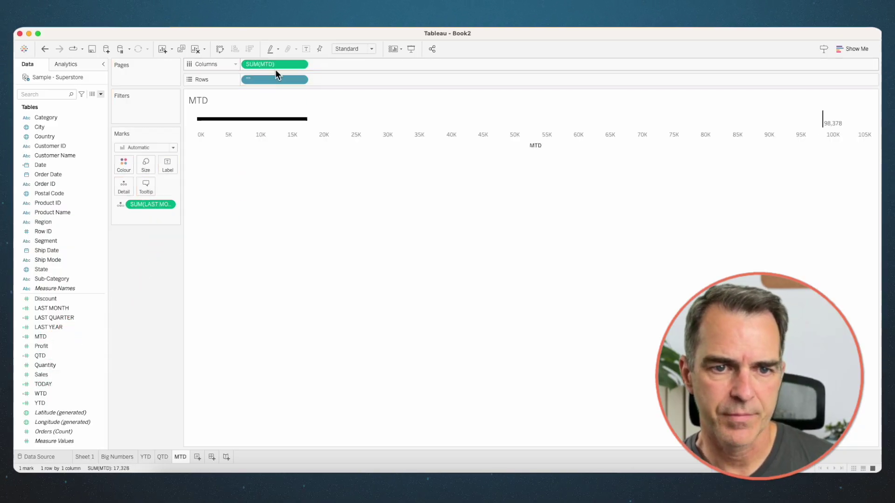
right_click(337, 139)
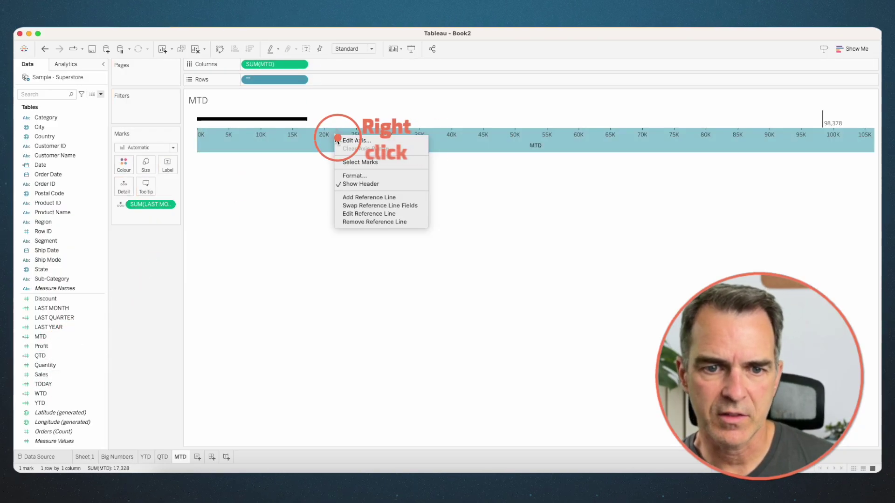
click(347, 184)
- Duplicate the MTD sheet and name the copy WTD
right_click(183, 459)
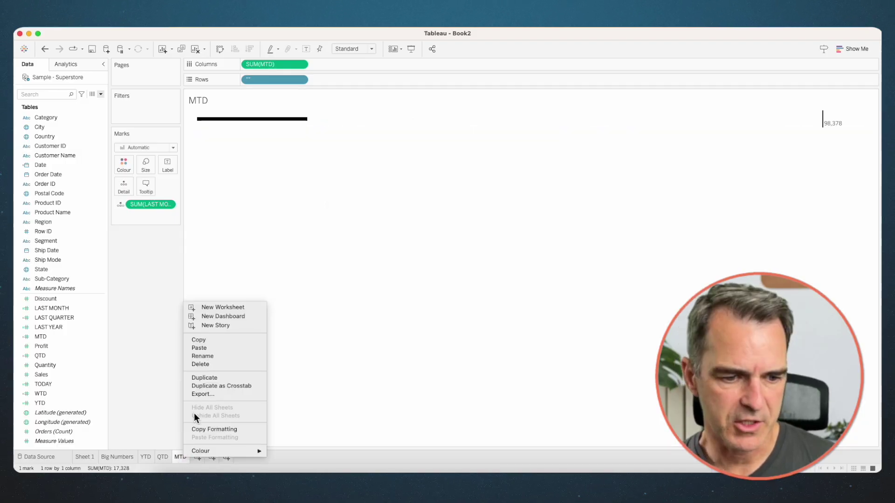
click(213, 375)
double_click(207, 456)
text(WTD)
key(Return)
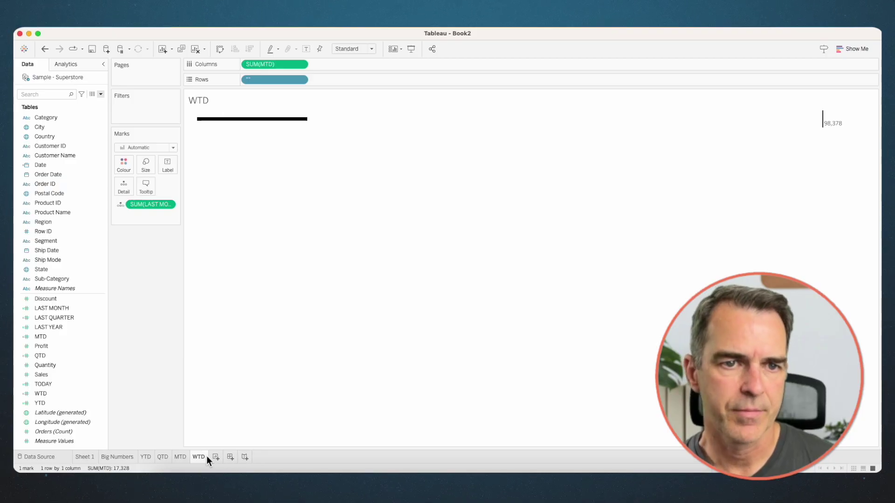
- Duplicate LAST MONTH and rename the copy LAST WEEK
right_click(73, 309)
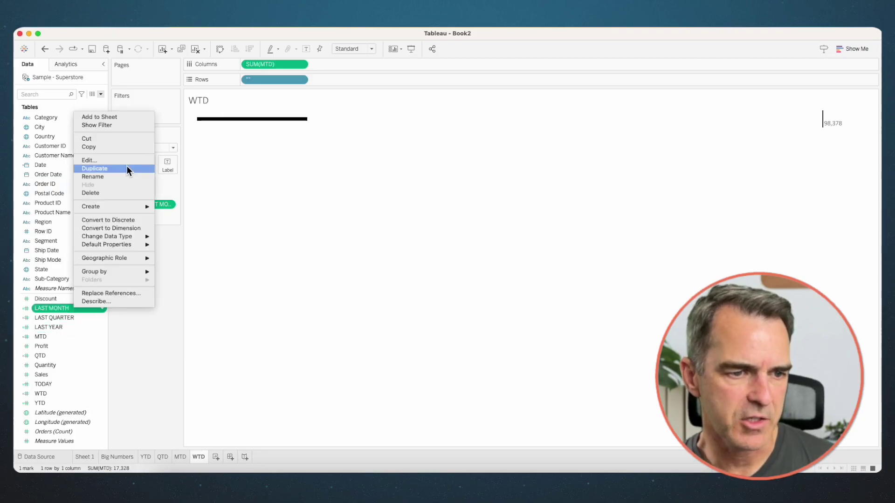
click(127, 169)
right_click(72, 318)
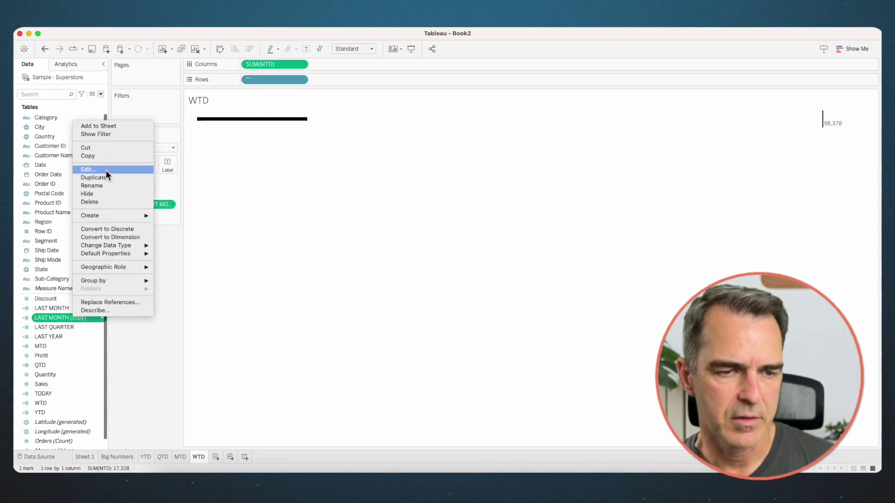
click(105, 170)
text(WEEE)
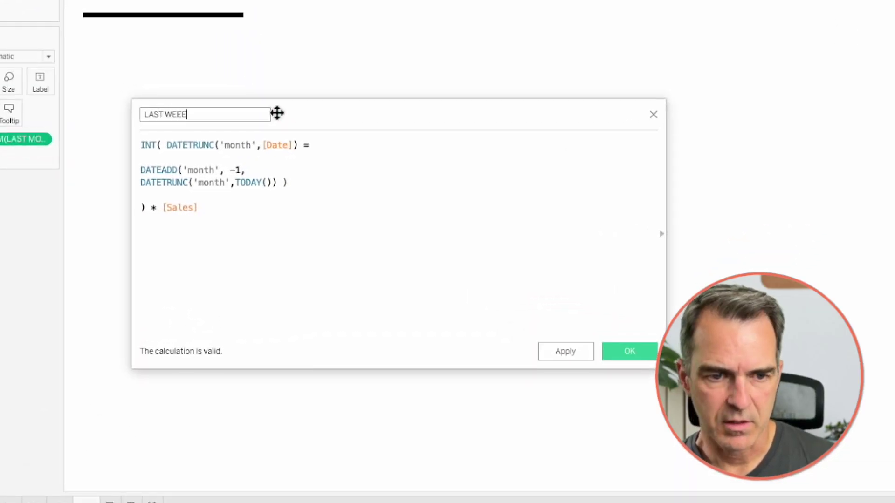
- Change all three 'month' date parts to 'week' and save the LAST WEEK calculation
double_click(239, 145)
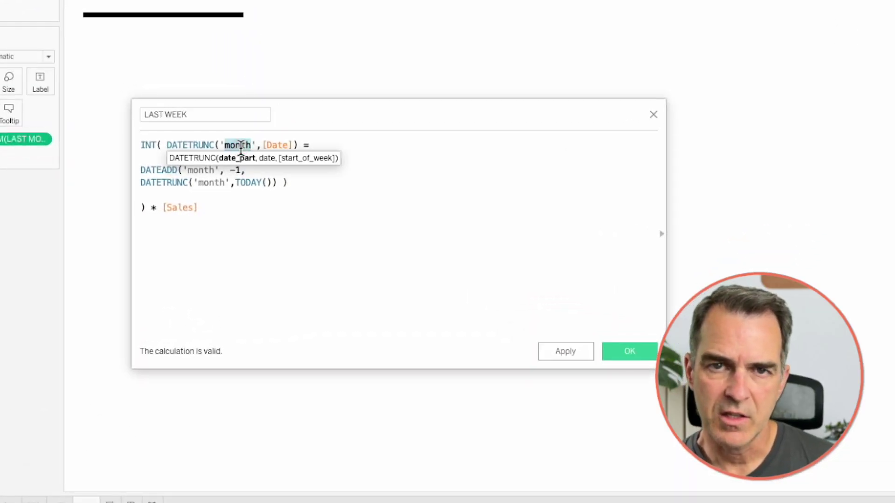
text(week)
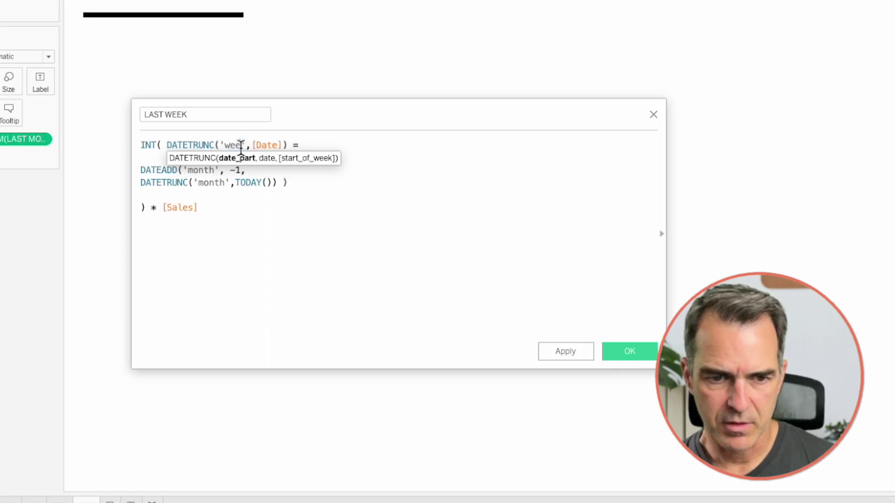
double_click(199, 170)
text(week)
double_click(201, 182)
text(week)
click(627, 352)
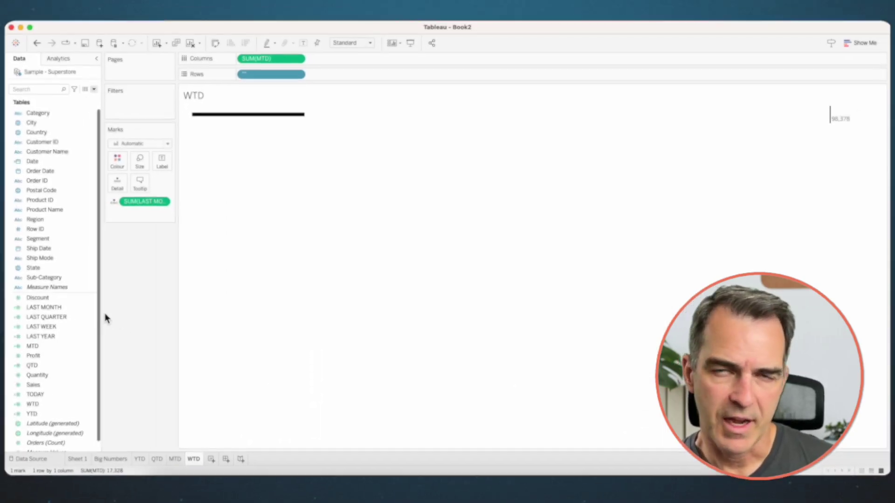
- Add LAST WEEK to Marks, plot WTD on Columns, hide the axis header, and duplicate the sheet
drag(67, 325, 149, 205)
drag(36, 401, 268, 62)
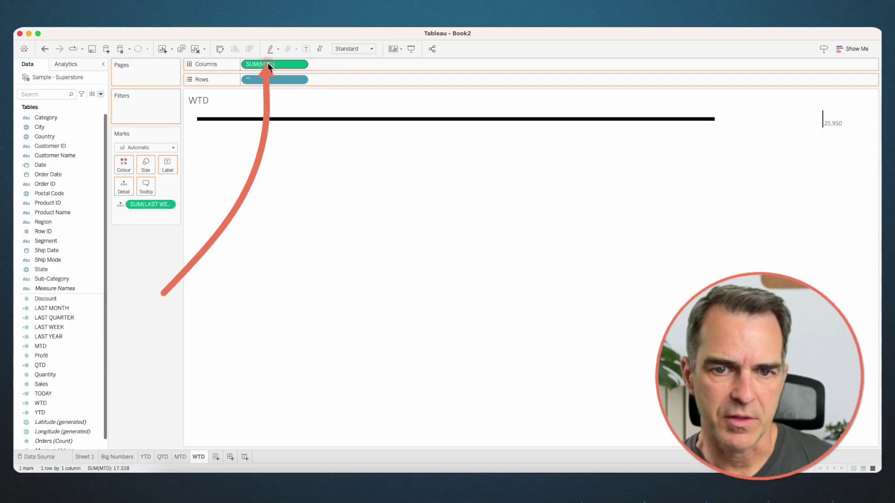
right_click(366, 139)
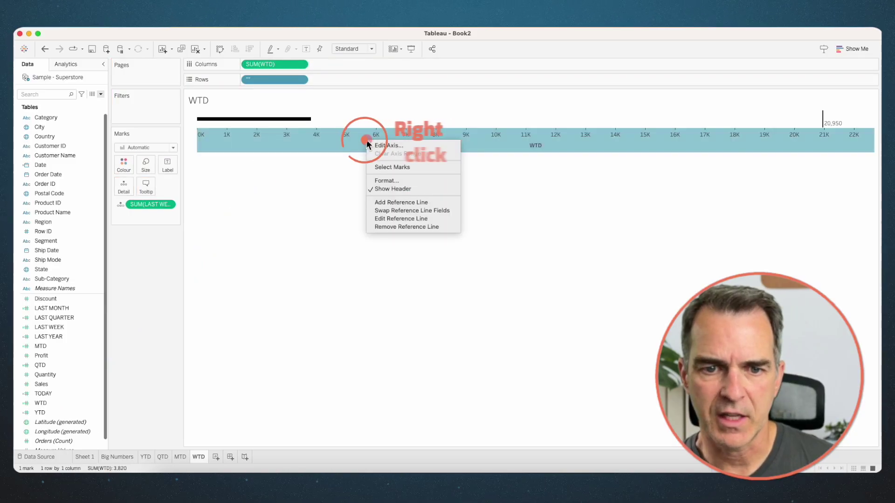
click(379, 186)
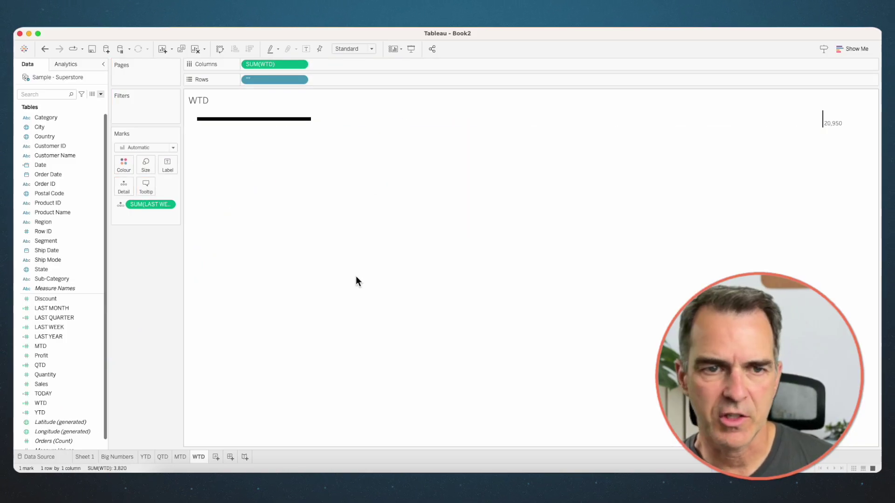
right_click(200, 457)
click(221, 376)
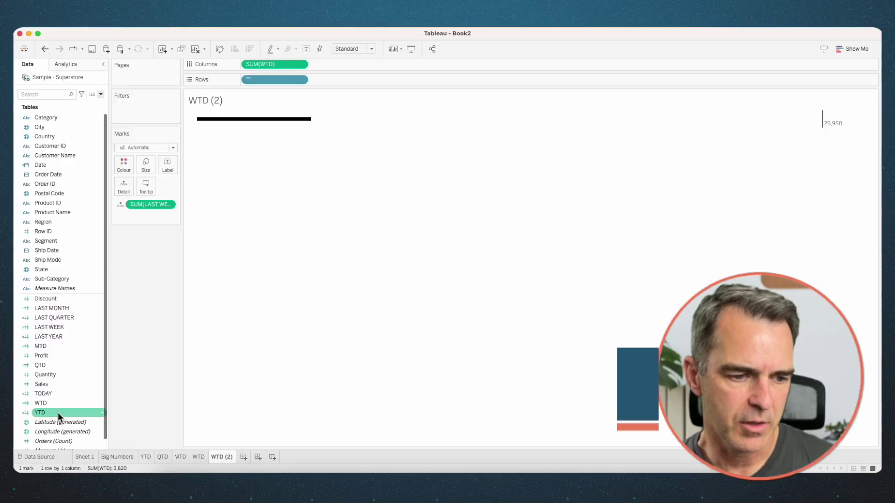
- Duplicate the YTD calculation and rename the copy YESTERDAY
right_click(58, 413)
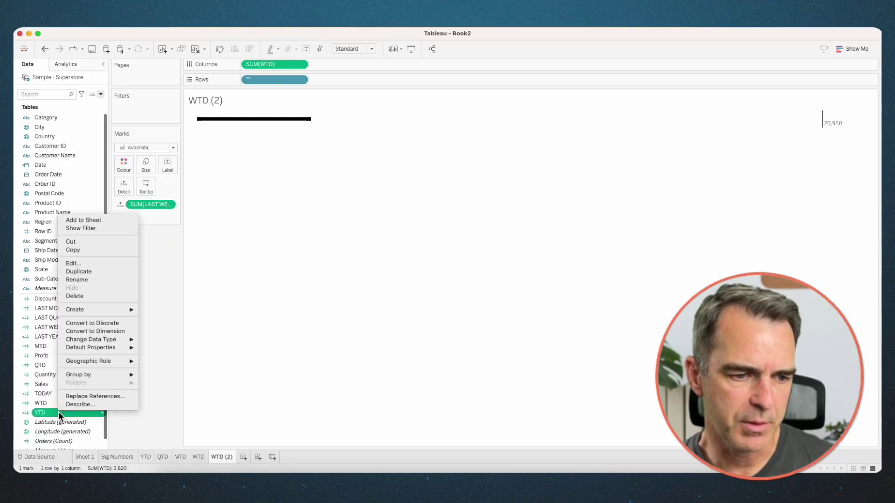
click(83, 271)
right_click(63, 424)
click(89, 276)
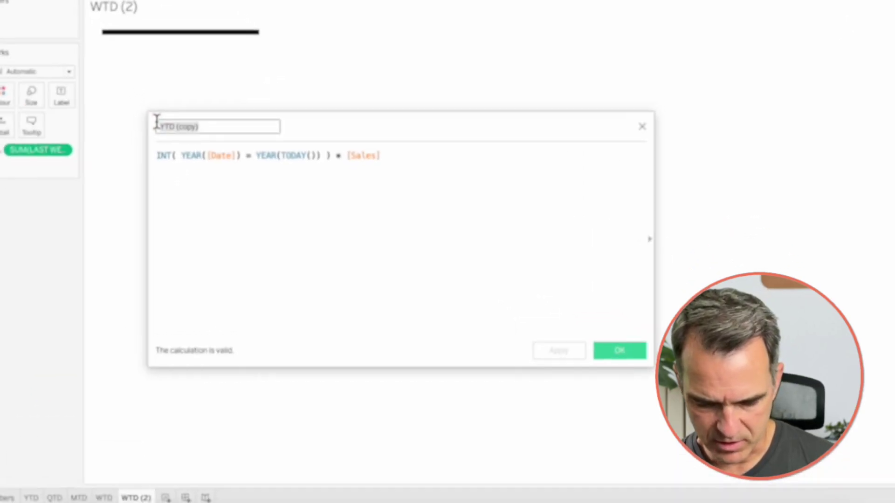
text(YESTERDAY)
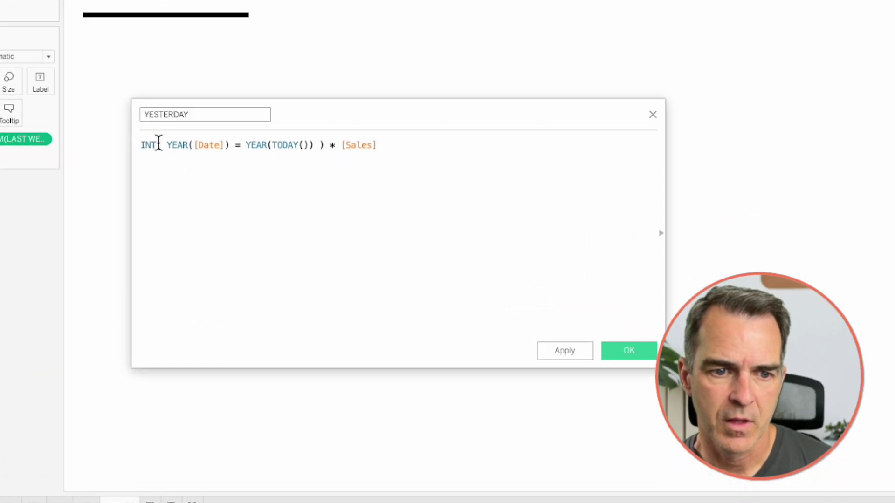
- Rewrite the YESTERDAY formula as INT([Date] = TODAY()-1) * [Sales] and save it
click(192, 145)
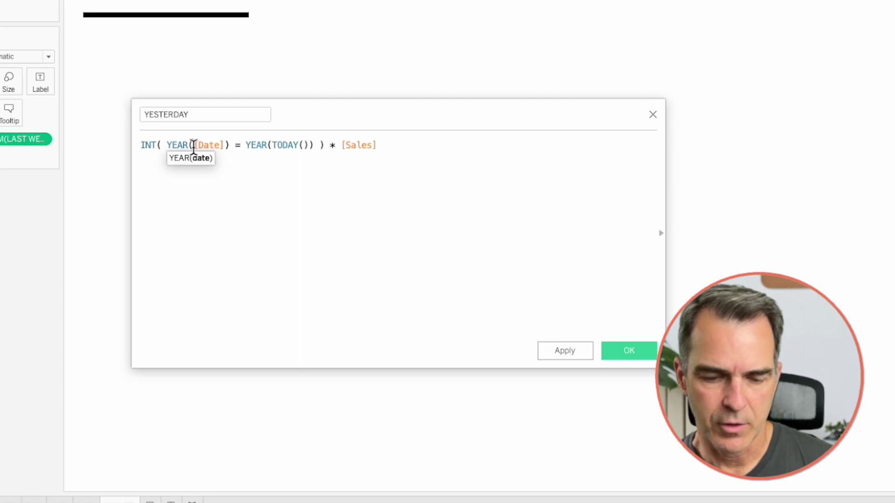
key(BackSpace)
key(BackSpace)
key(BackSpace)
key(BackSpace)
key(BackSpace)
key(BackSpace)
text(()
click(201, 146)
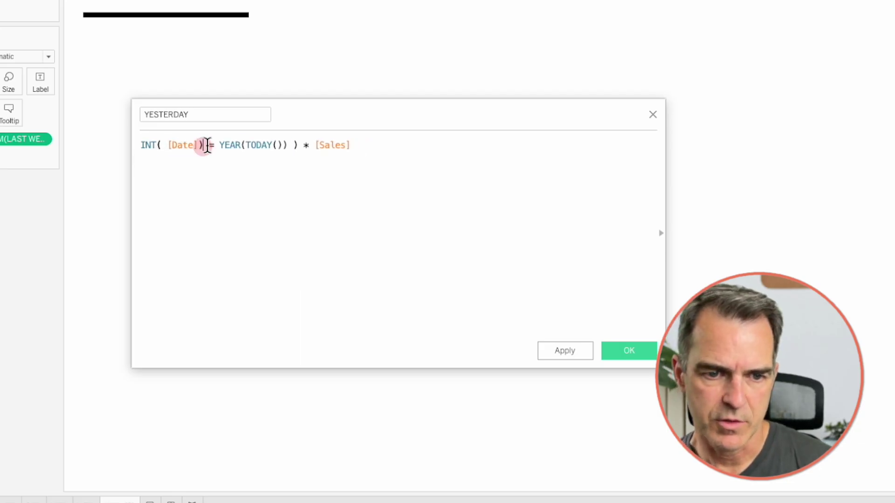
key(BackSpace)
click(238, 146)
key(BackSpace)
key(BackSpace)
key(BackSpace)
key(BackSpace)
key(BackSpace)
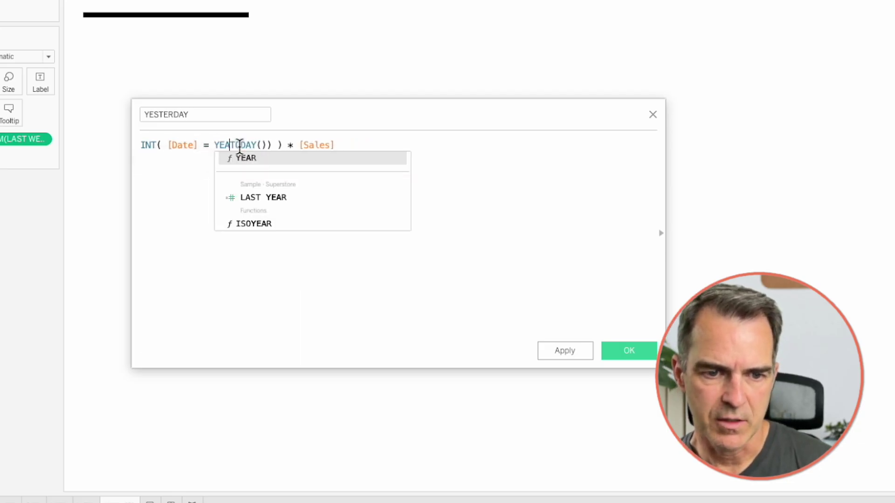
click(259, 145)
key(BackSpace)
key(BackSpace)
text(-1)
click(625, 350)
- Put YESTERDAY on Marks and TODAY on Columns, hide the axis header, and name the sheet TODAY
drag(54, 412, 148, 204)
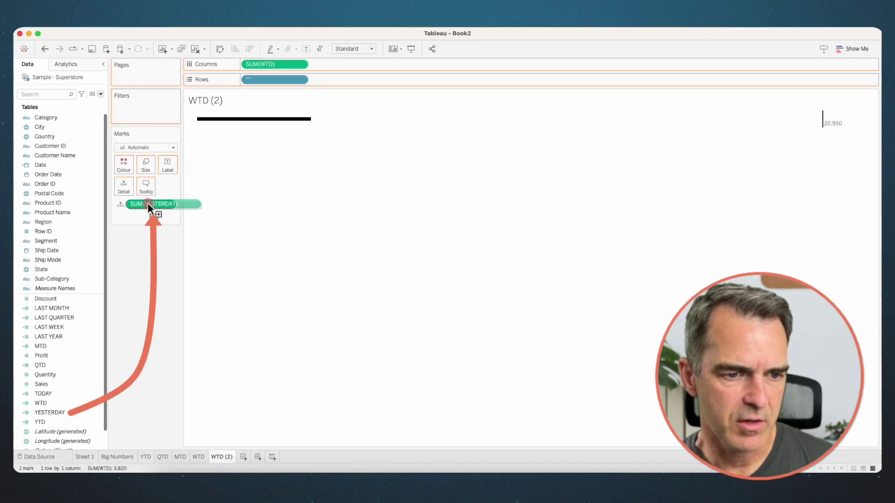
drag(44, 393, 268, 61)
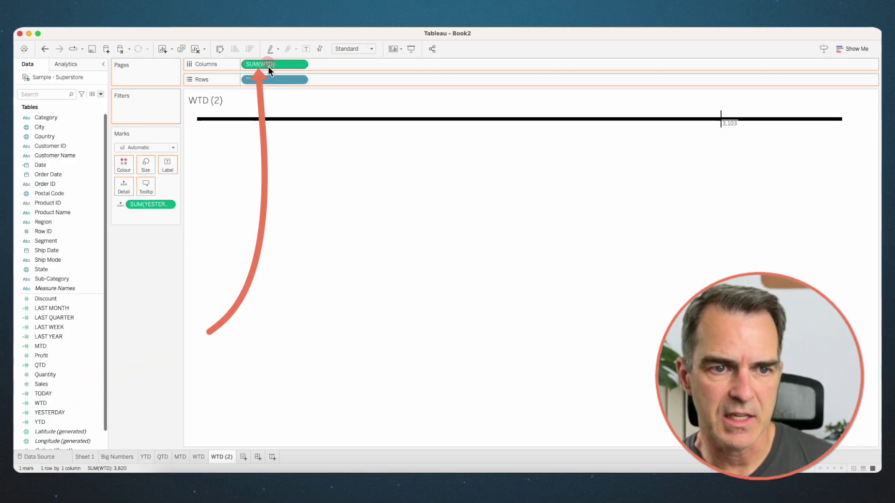
right_click(324, 142)
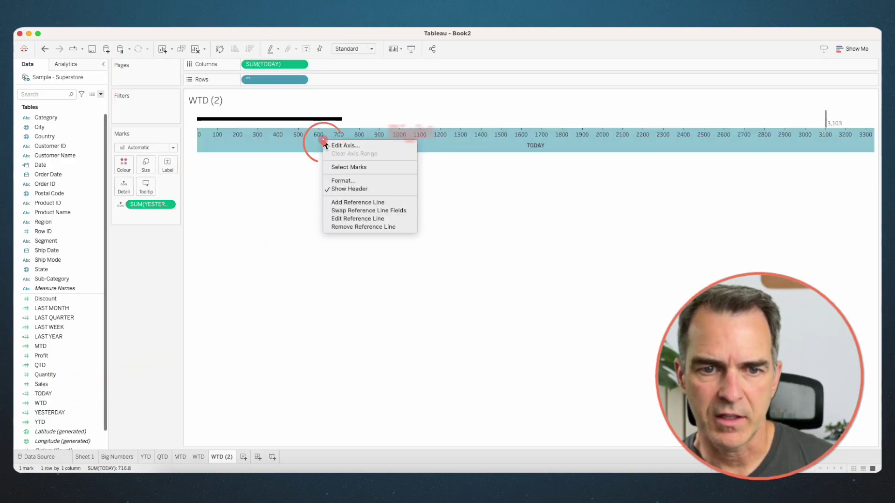
click(347, 189)
double_click(218, 457)
text(TODAY)
key(Return)
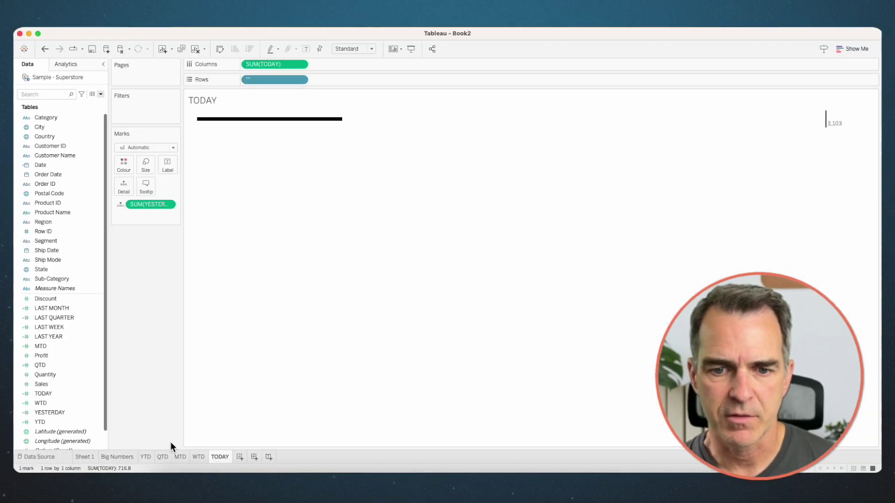
- Shade alternating Big Numbers columns light grey using Column Banding
click(117, 457)
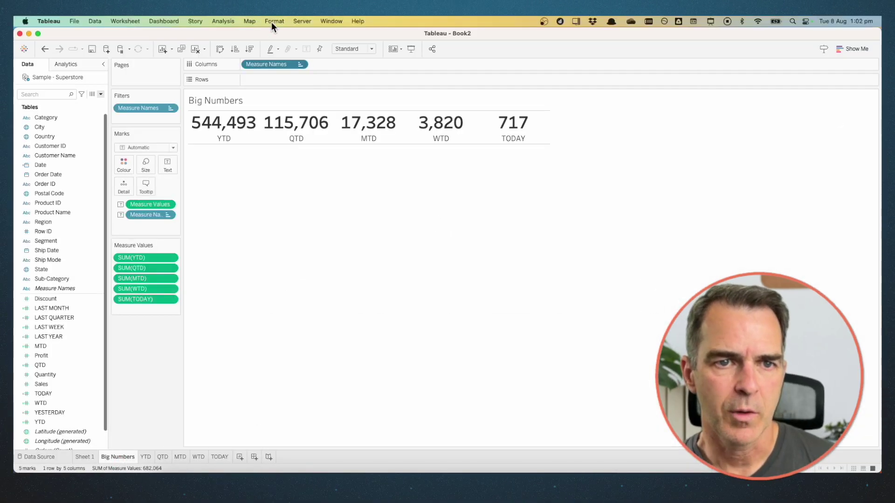
click(271, 21)
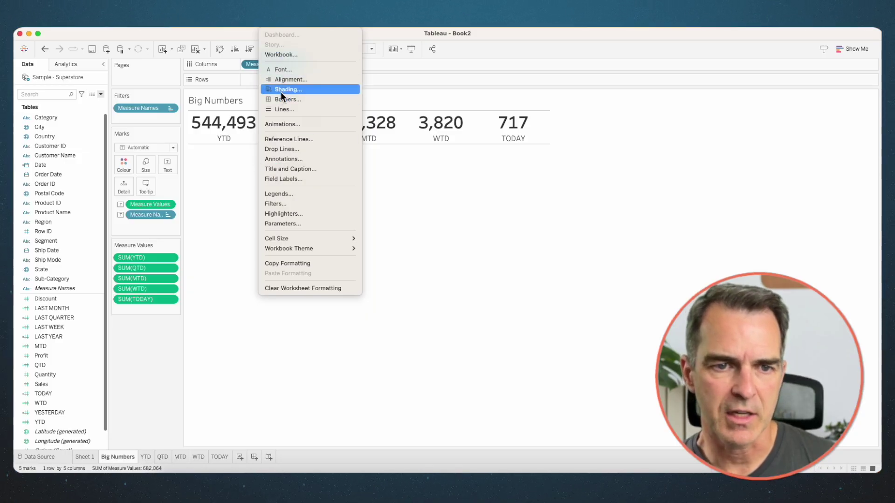
click(281, 89)
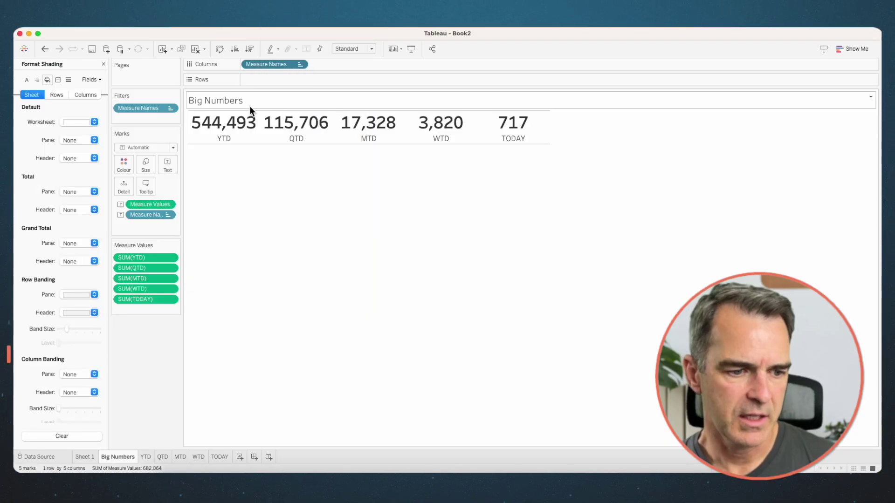
click(81, 381)
click(79, 436)
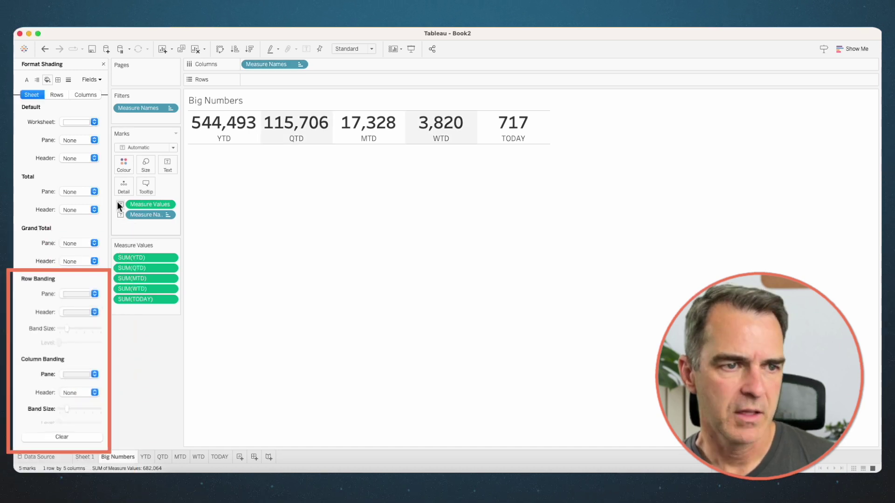
click(58, 79)
click(77, 295)
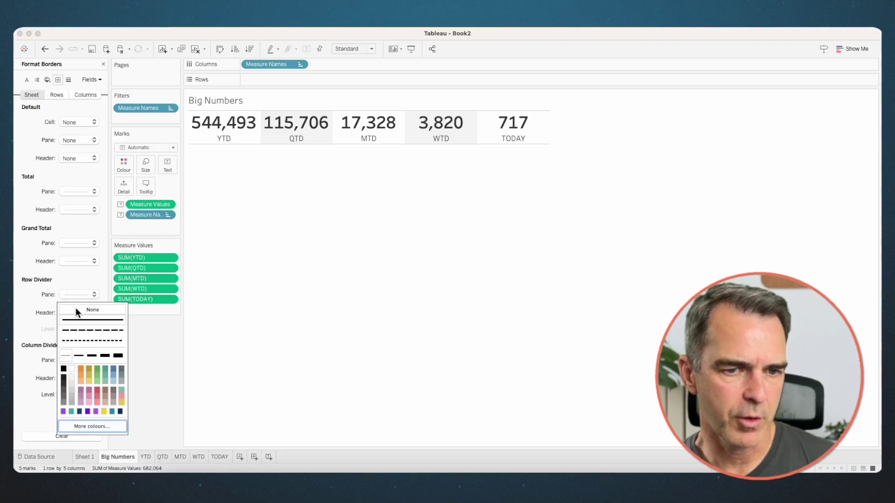
- Give the QTD worksheet a grey background and the WTD worksheet a light grey one
click(163, 457)
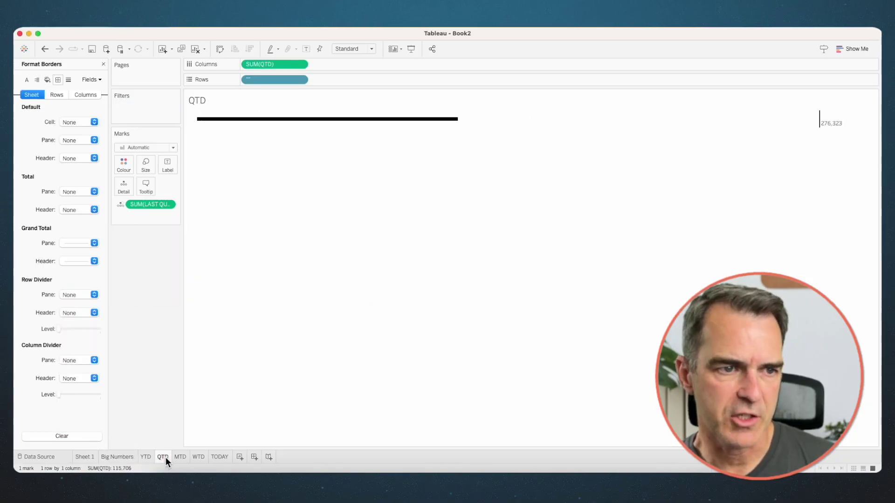
click(47, 80)
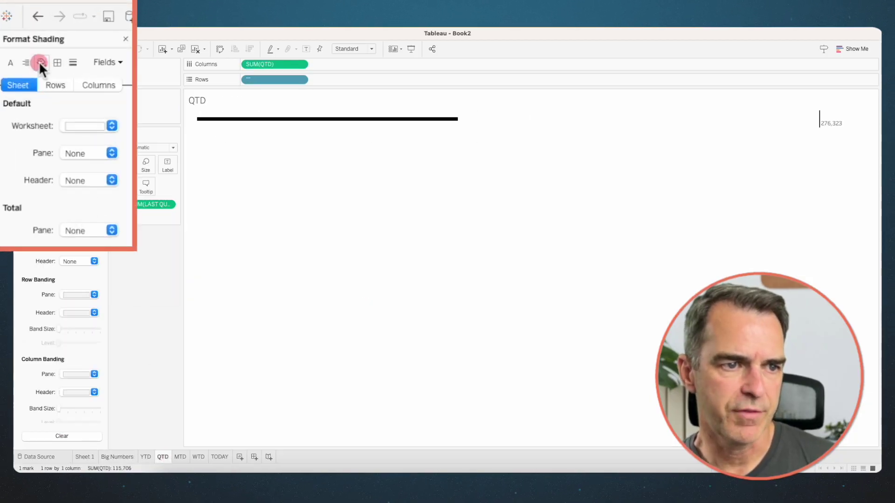
click(71, 125)
click(77, 180)
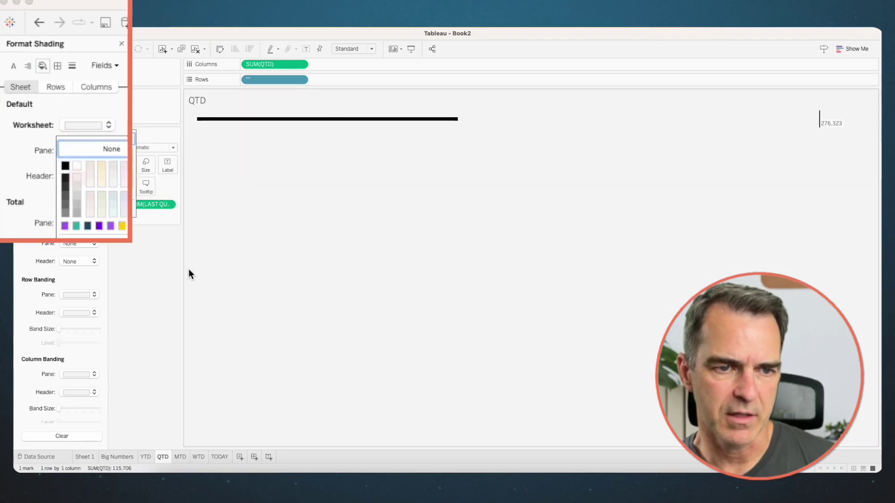
click(198, 458)
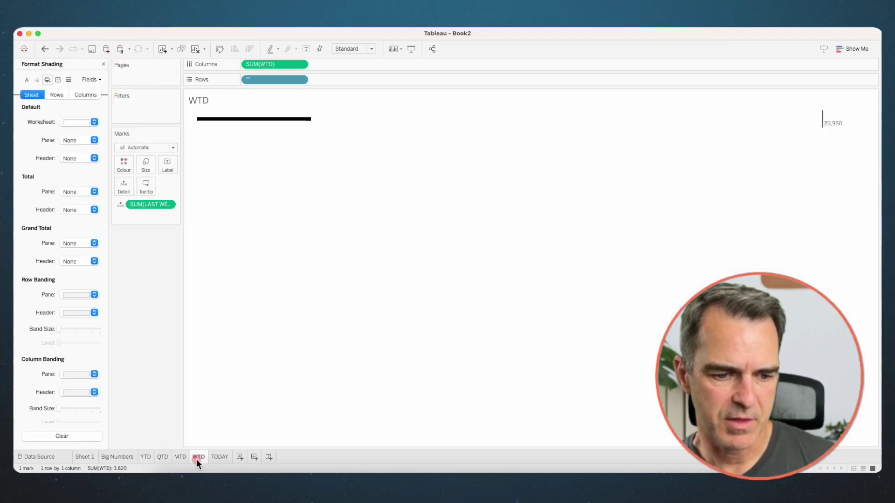
click(70, 124)
click(71, 158)
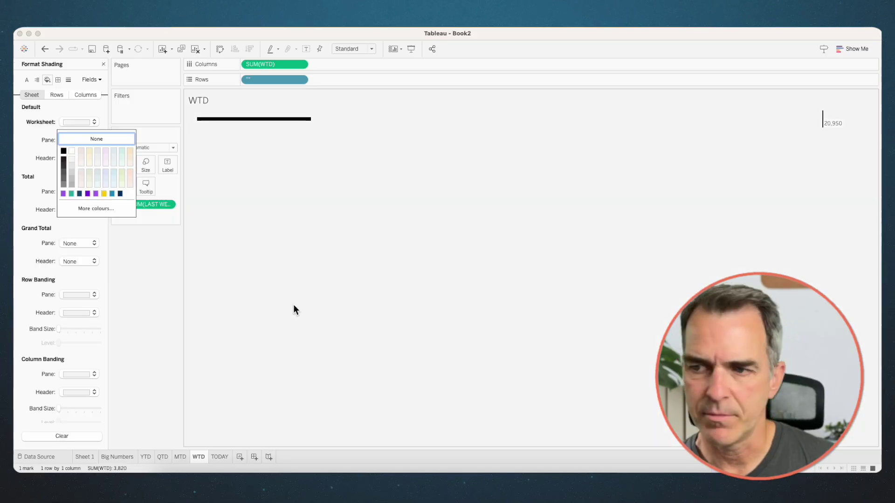
- Create a new dashboard without the Phone layout and with a 300 px height
click(256, 457)
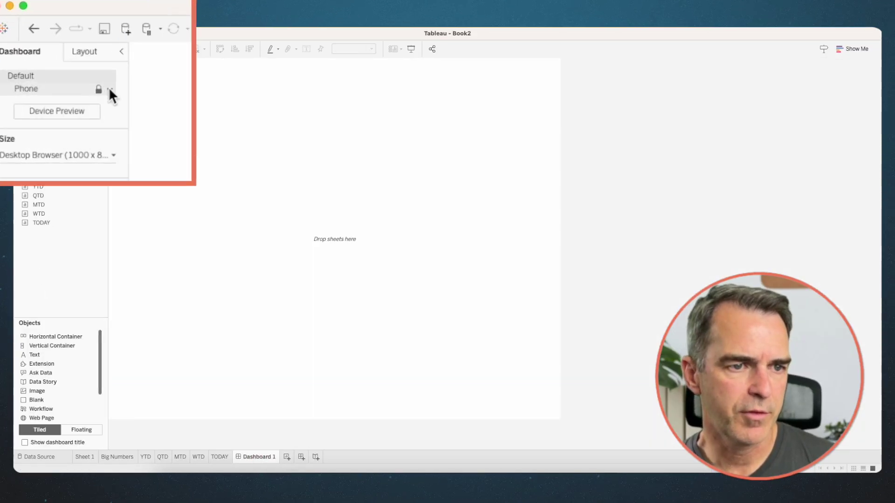
click(93, 88)
click(100, 114)
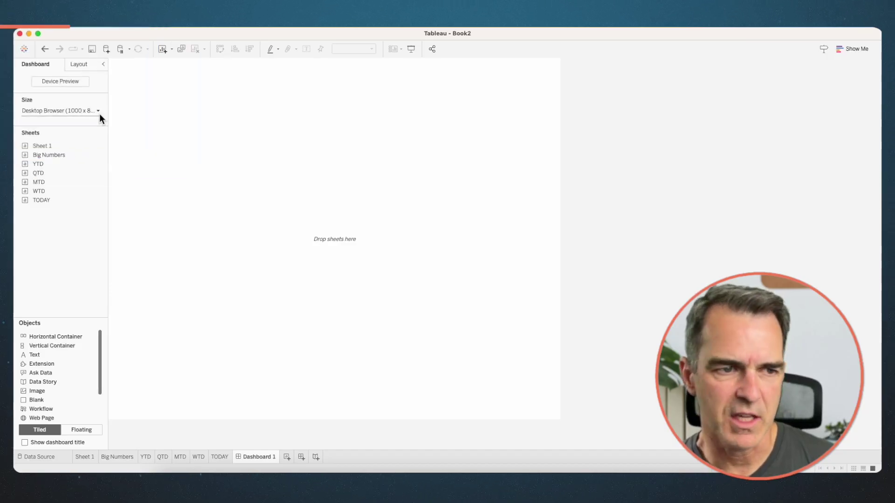
click(74, 110)
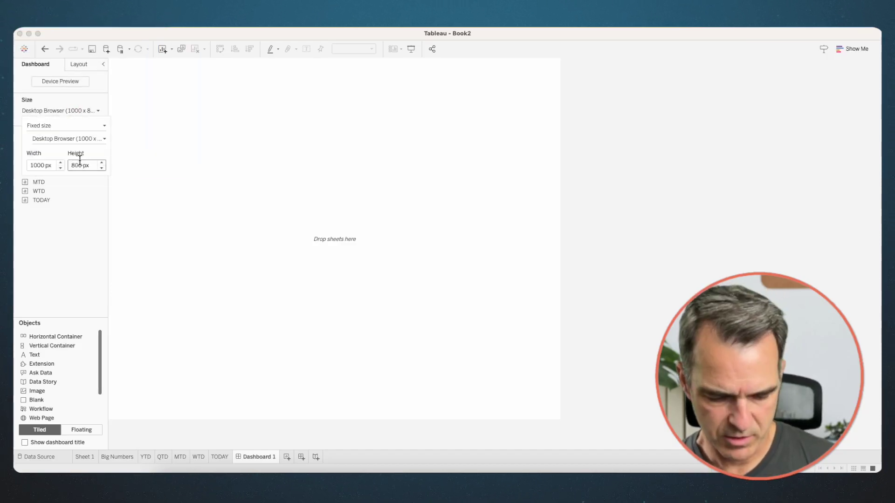
key(Return)
- Add a floating vertical container at position 0,0 sized 1,000 by 300
drag(50, 345, 236, 90)
click(79, 64)
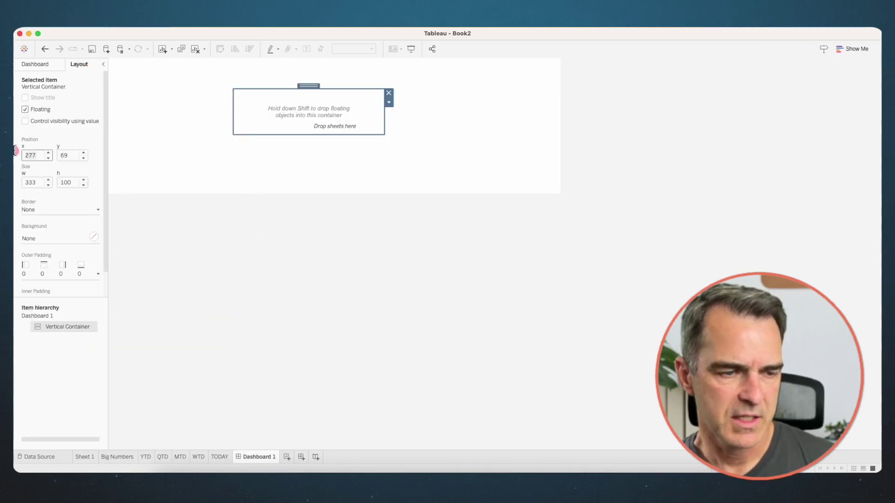
text(0)
key(Tab)
text(0)
key(Tab)
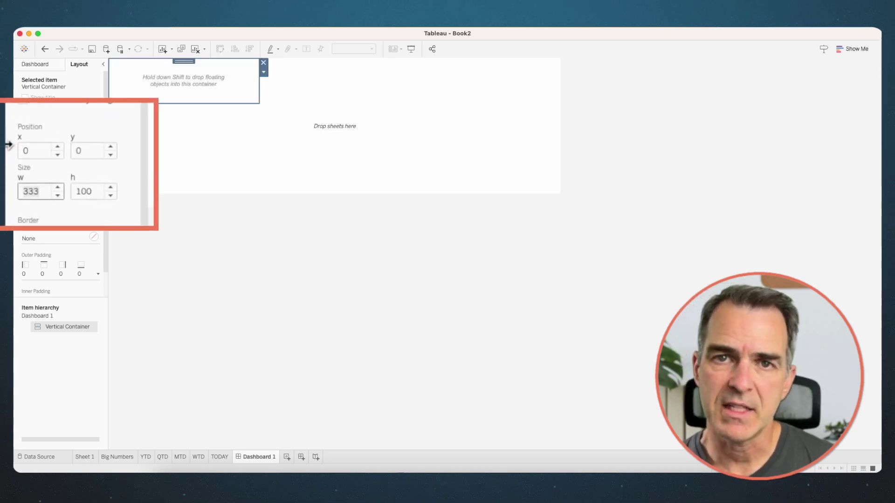
text(1,000)
key(Tab)
text(3)
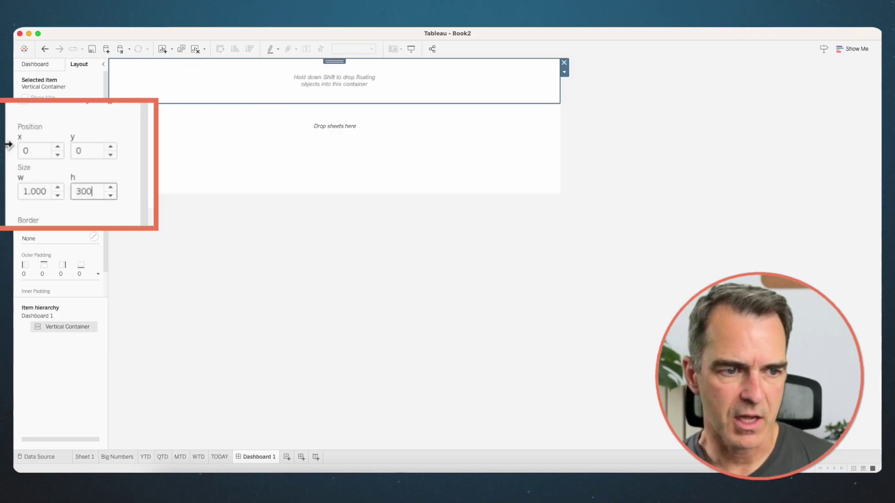
- Set the container's inner padding to 20 on all sides
scroll(56, 233, down, 2)
click(45, 285)
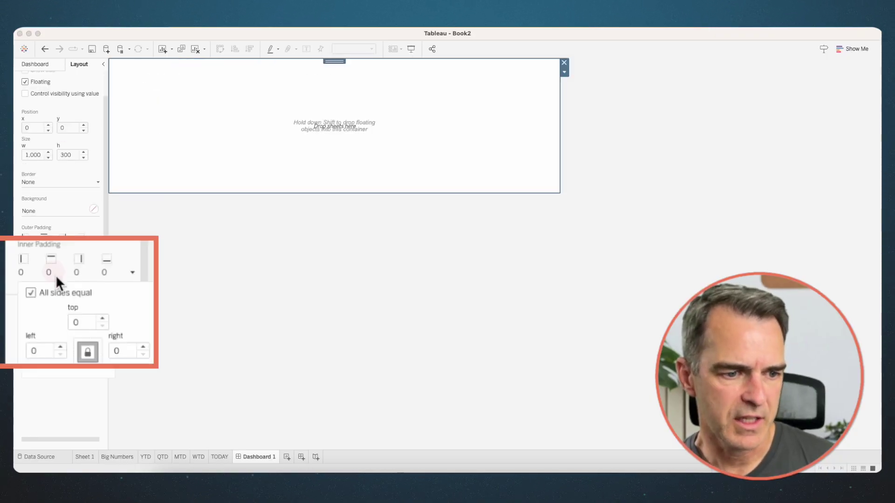
text(20)
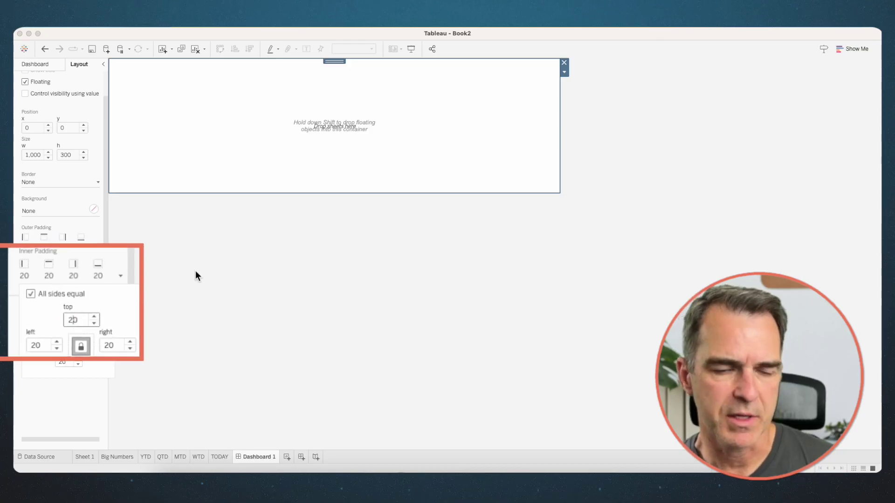
click(197, 270)
- Add a 28-point 'DAILY SALES DASHBOARD' text title with a fixed height
drag(32, 354, 296, 89)
click(418, 198)
click(408, 299)
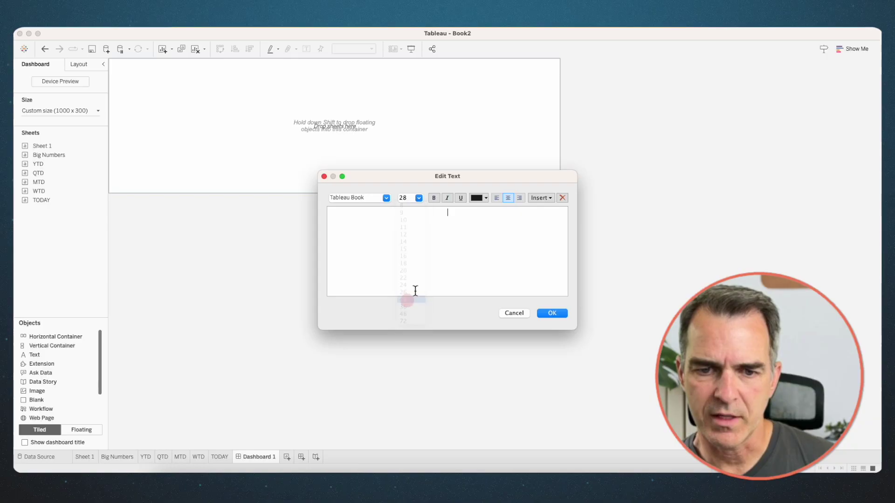
text(DAILY SALES DA)
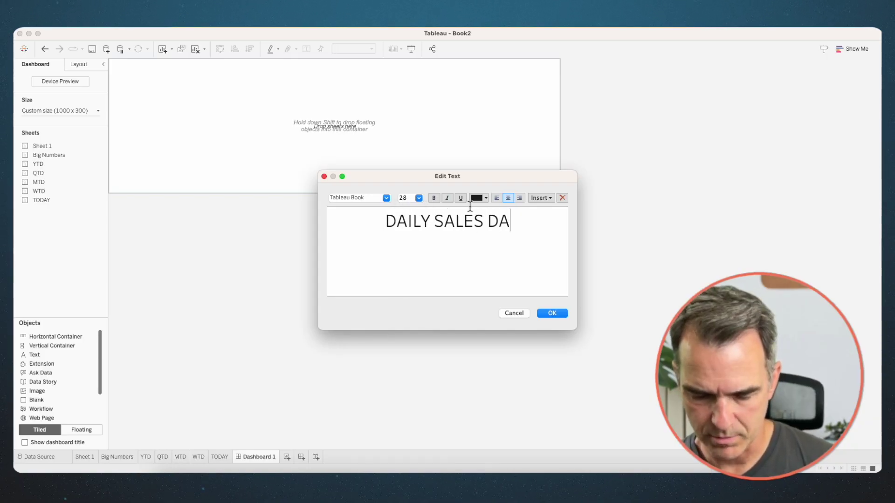
text(SHBOARD)
click(549, 313)
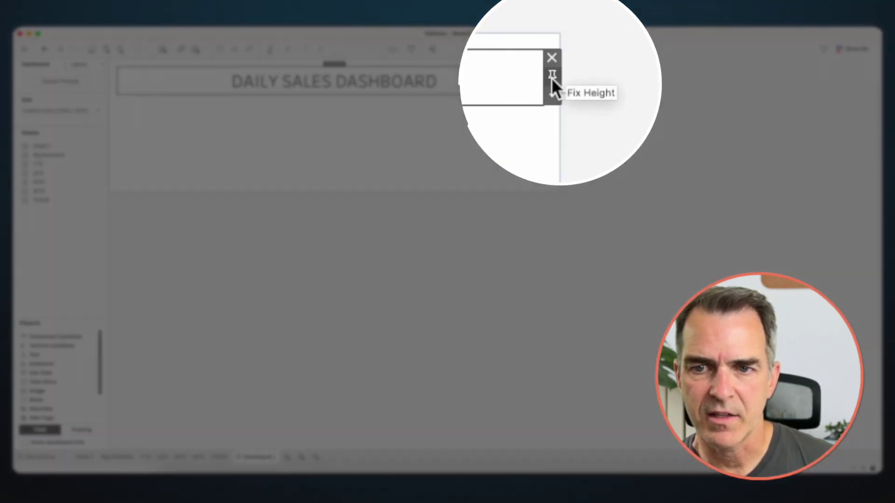
click(556, 80)
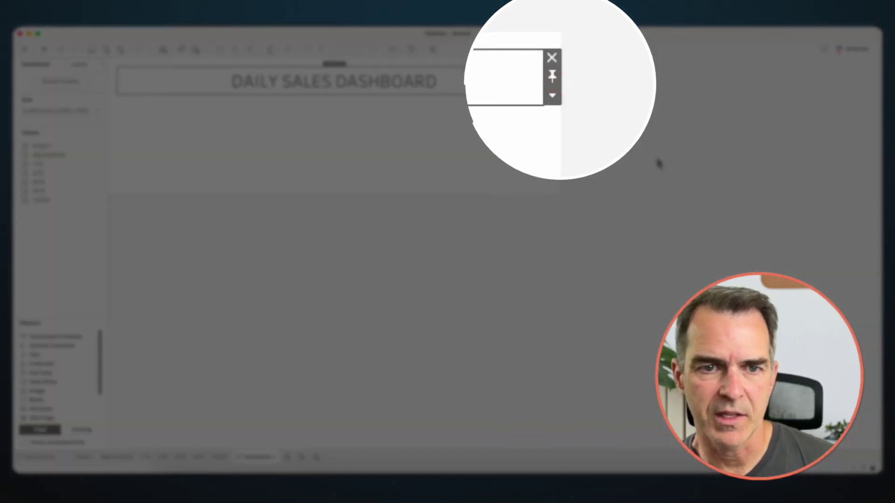
click(657, 162)
- Place Big Numbers under the title, hide its title, and fit it to Entire View
drag(58, 156, 283, 101)
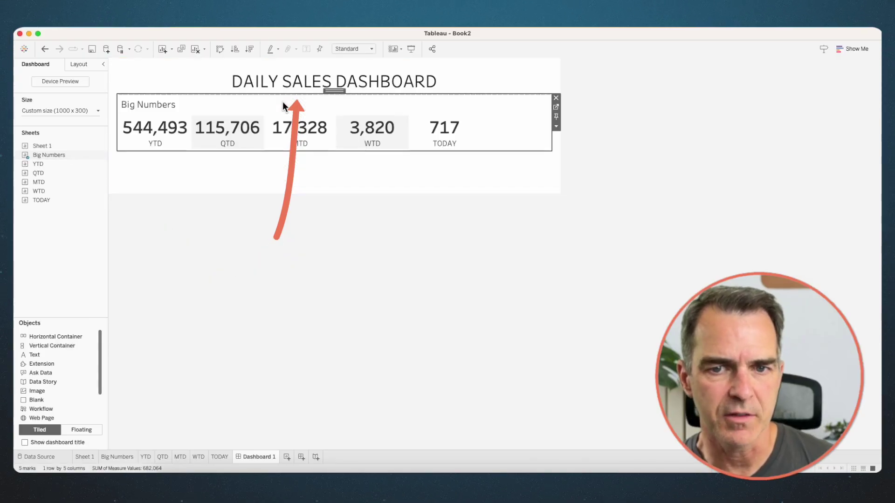
right_click(155, 105)
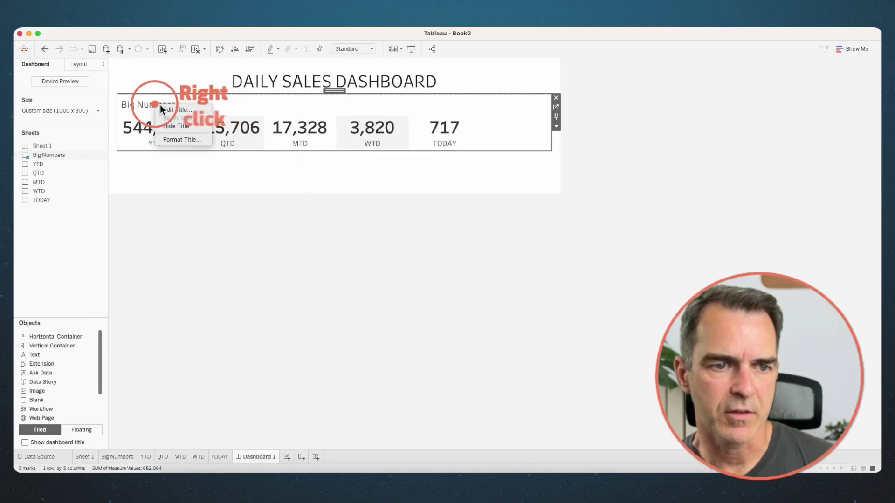
click(171, 127)
click(336, 49)
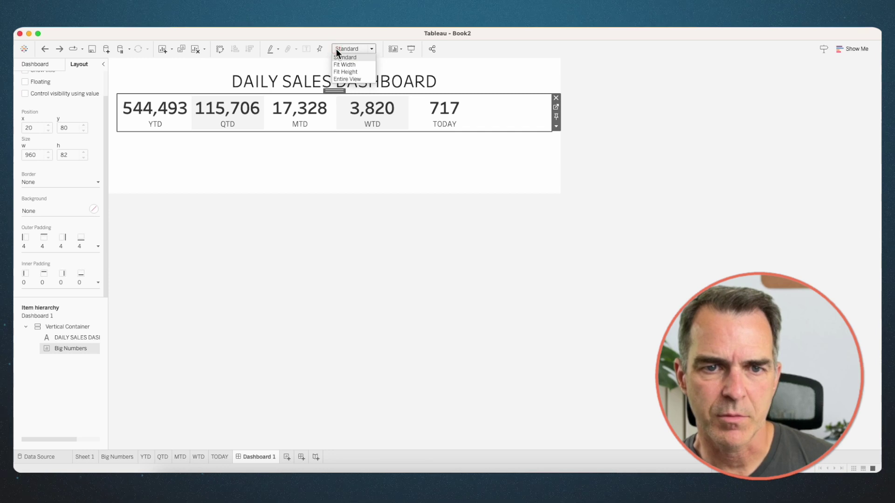
click(345, 77)
- Set Big Numbers' outer padding to 0
click(40, 63)
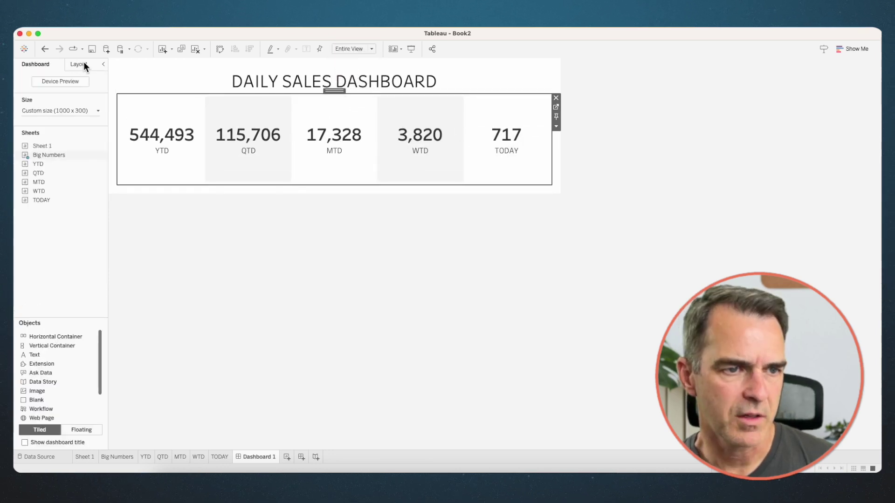
click(82, 63)
click(23, 228)
click(58, 276)
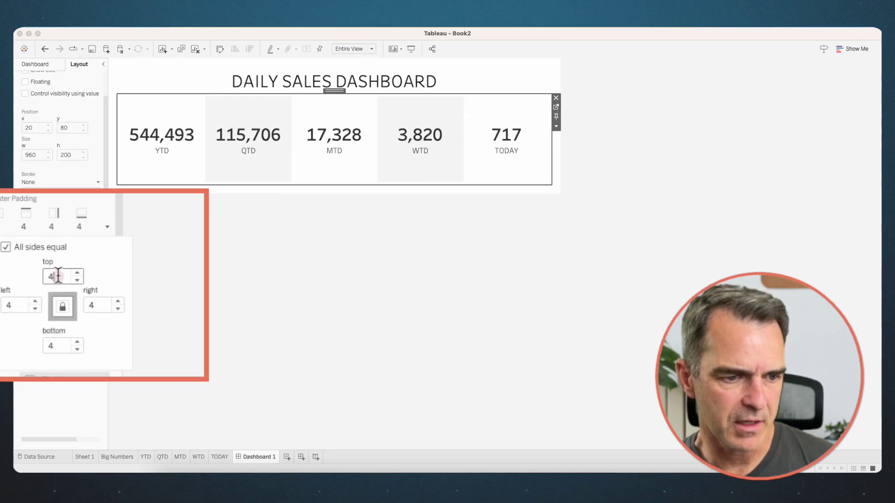
text(0)
click(335, 254)
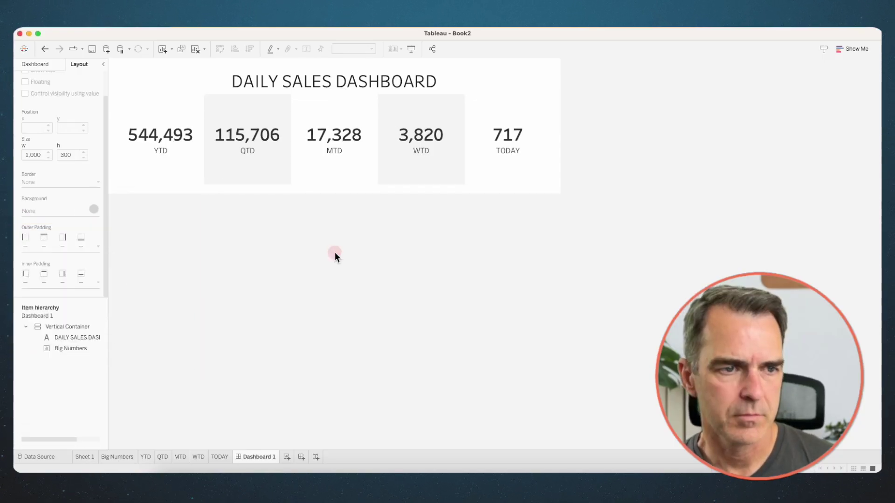
- Add a horizontal container below the KPIs holding YTD, QTD, MTD, WTD and TODAY charts
click(49, 65)
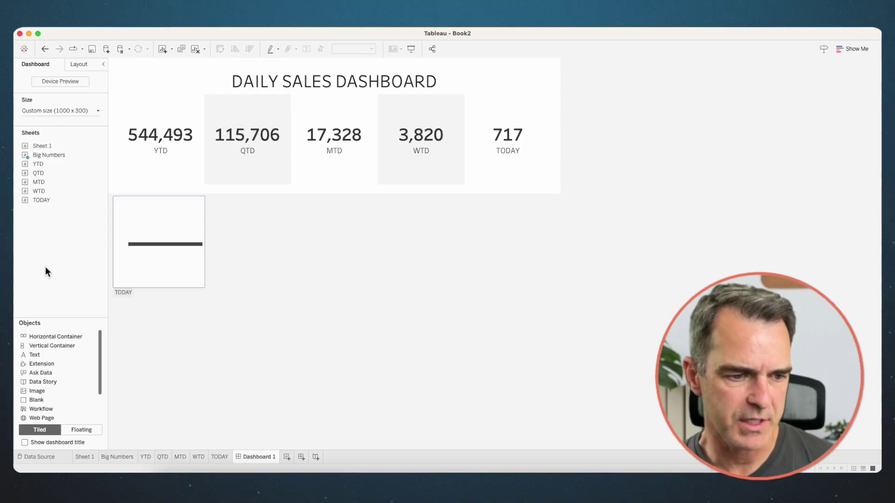
drag(46, 337, 220, 168)
drag(202, 138, 202, 140)
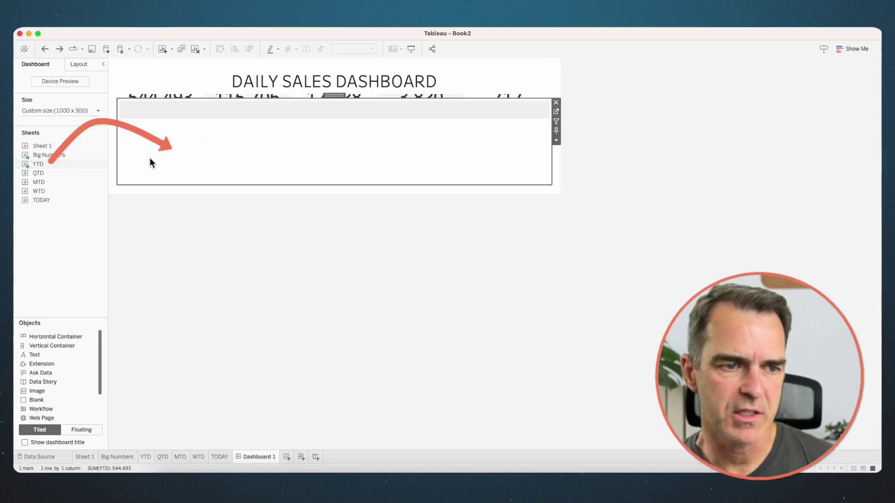
drag(41, 174, 491, 164)
drag(41, 182, 508, 166)
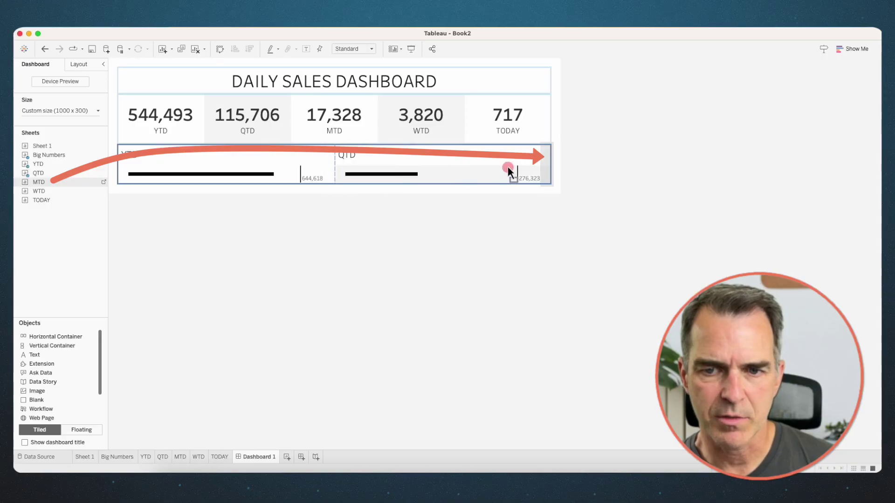
drag(508, 166, 508, 166)
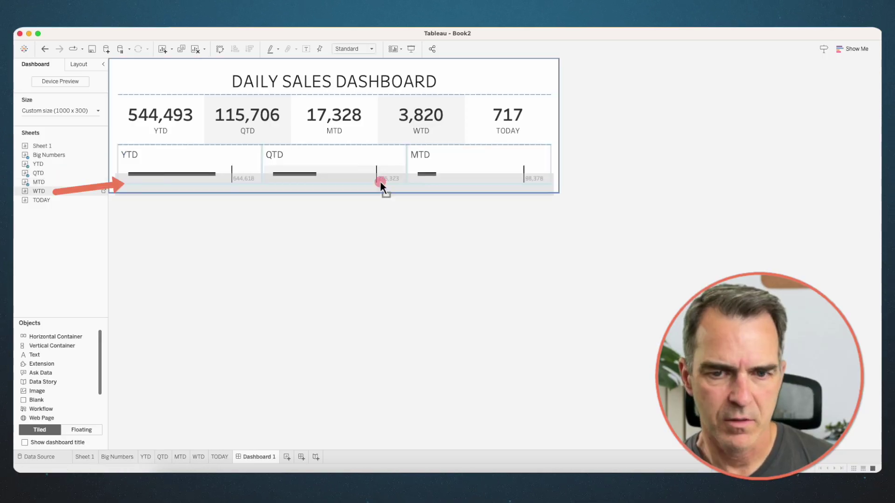
drag(39, 191, 487, 174)
drag(41, 200, 529, 181)
- Fit TODAY, WTD, MTD and QTD to Entire View and YTD to height
click(345, 50)
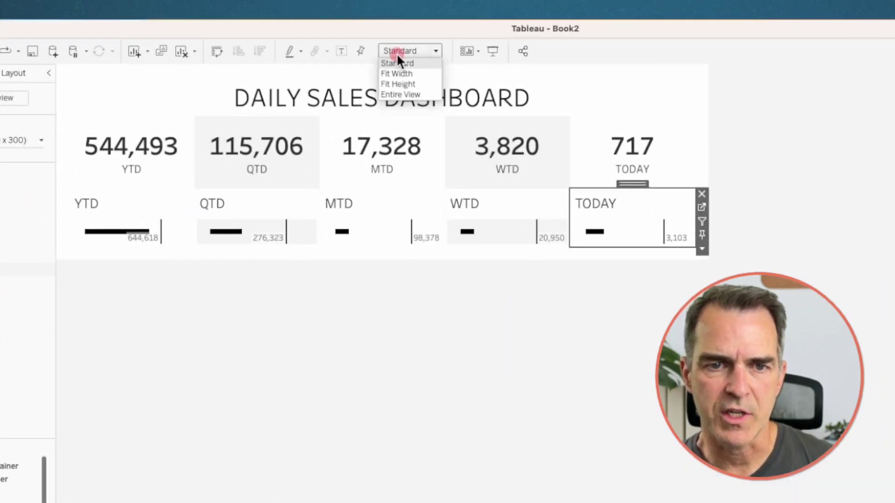
click(466, 187)
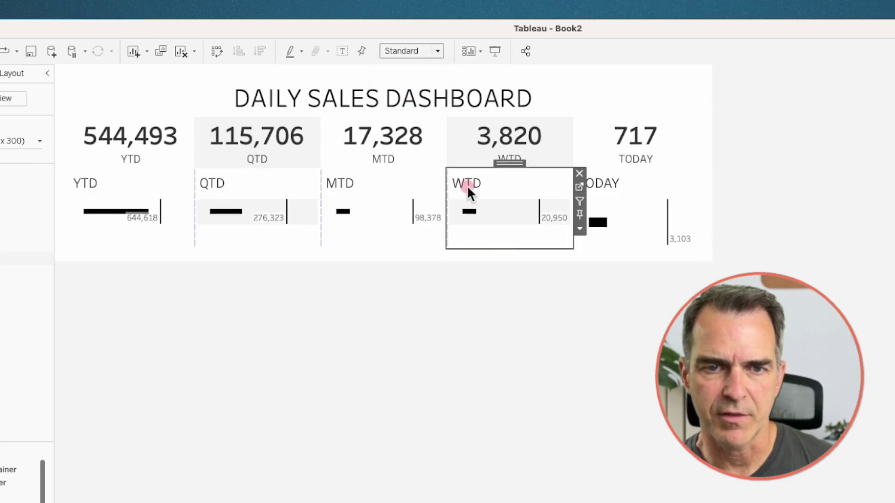
click(404, 50)
click(402, 95)
click(361, 192)
click(404, 50)
click(402, 95)
click(256, 191)
click(404, 50)
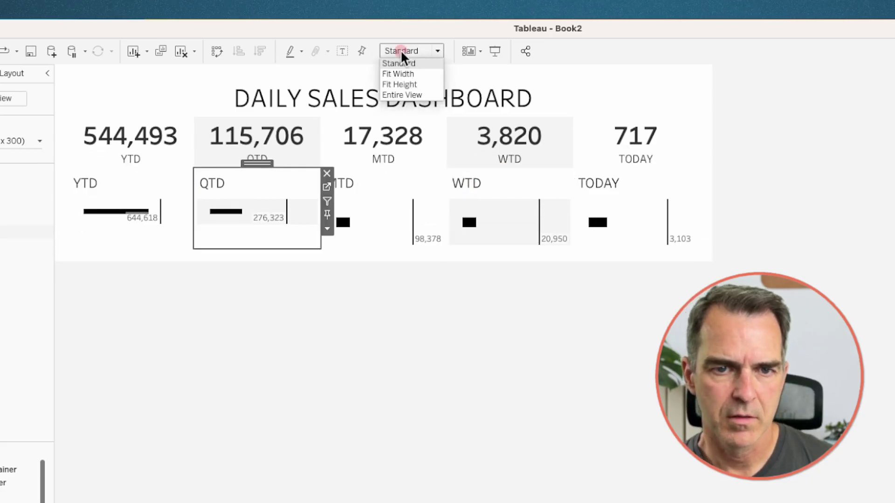
click(402, 95)
click(140, 194)
click(404, 50)
click(400, 84)
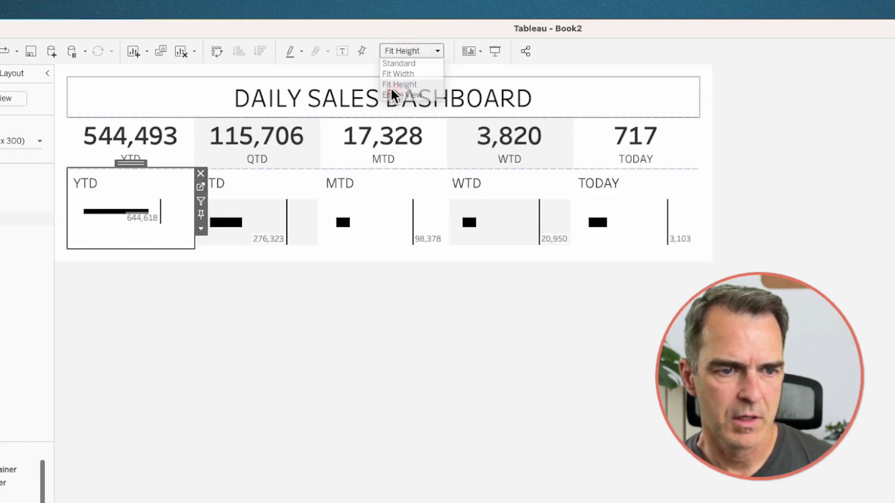
- Hide the titles of the YTD, QTD, MTD, WTD and TODAY charts
right_click(90, 184)
click(159, 213)
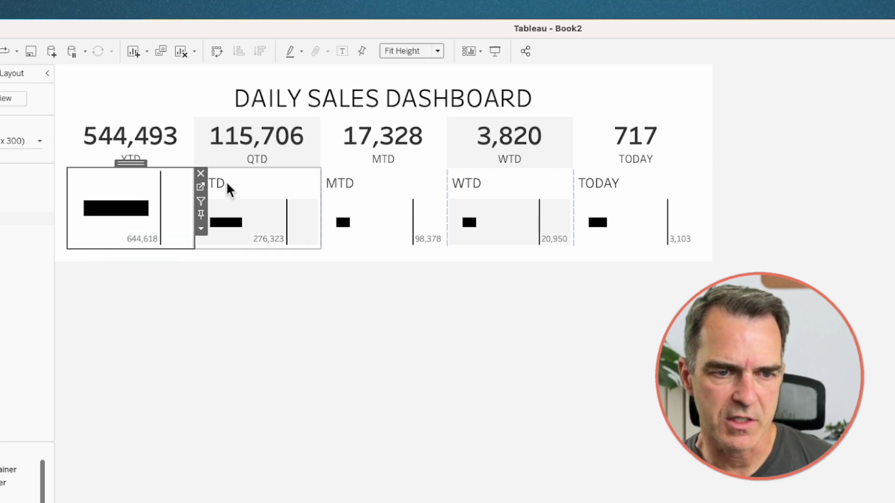
right_click(226, 185)
click(253, 215)
right_click(365, 185)
click(383, 213)
right_click(513, 185)
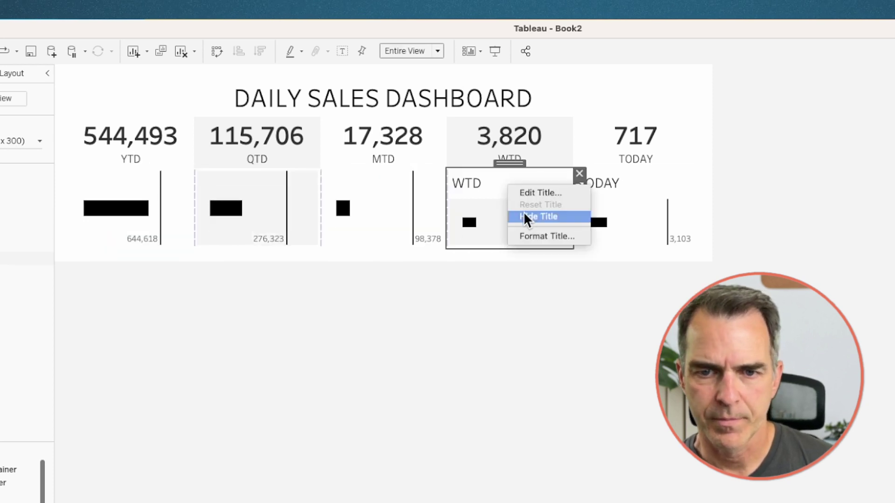
click(530, 214)
right_click(615, 186)
click(620, 213)
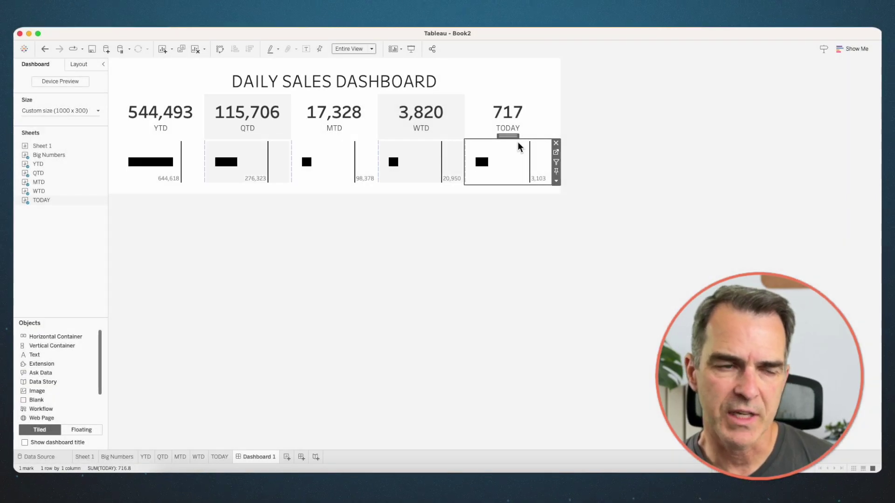
click(83, 66)
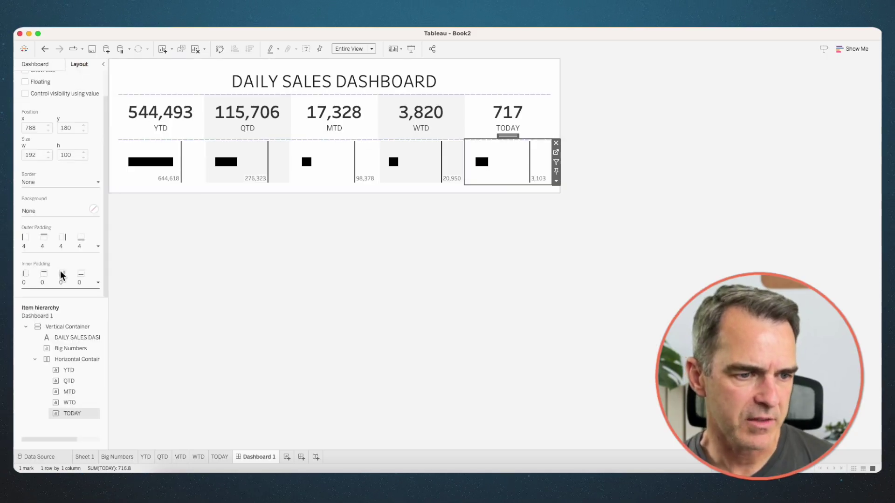
click(93, 233)
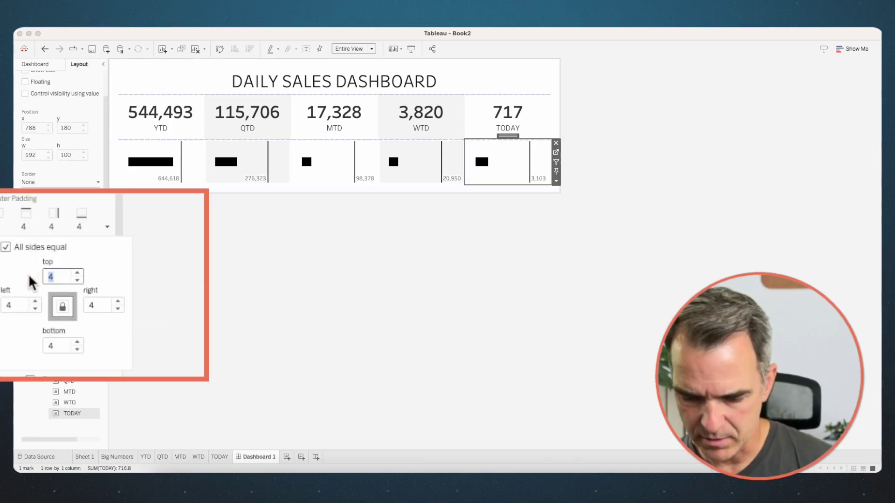
click(420, 165)
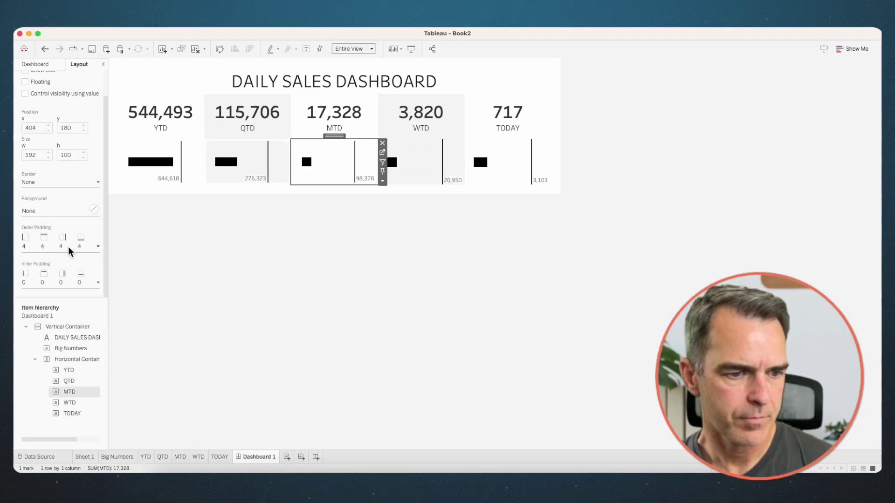
click(65, 246)
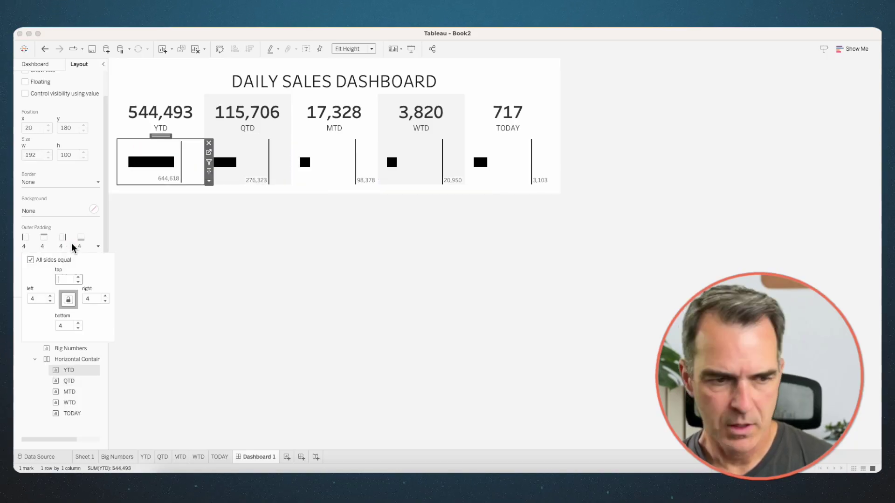
click(261, 275)
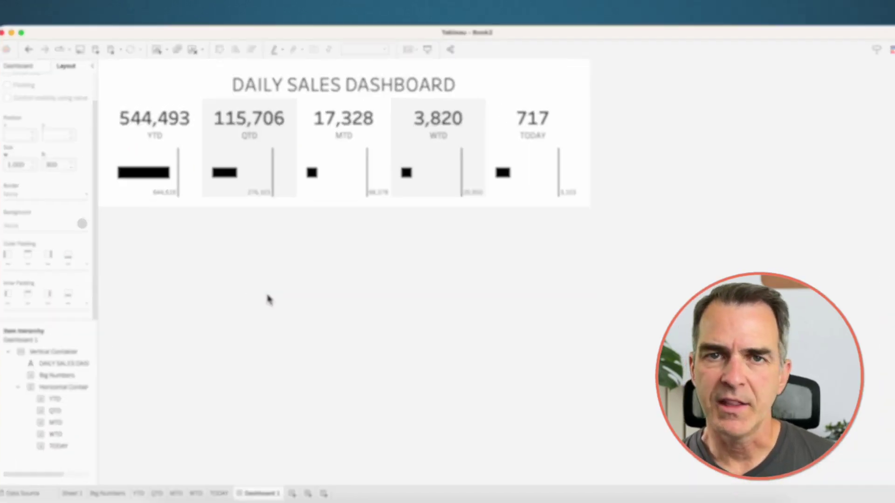